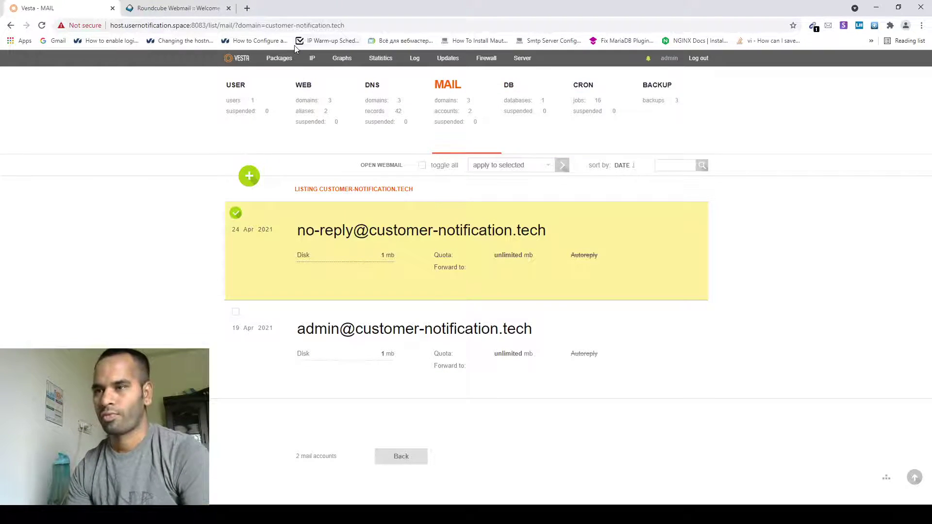
Step: Open the server's IP address list and scroll through its entries
left_click(306, 155)
scroll(360, 260, "down", 6)
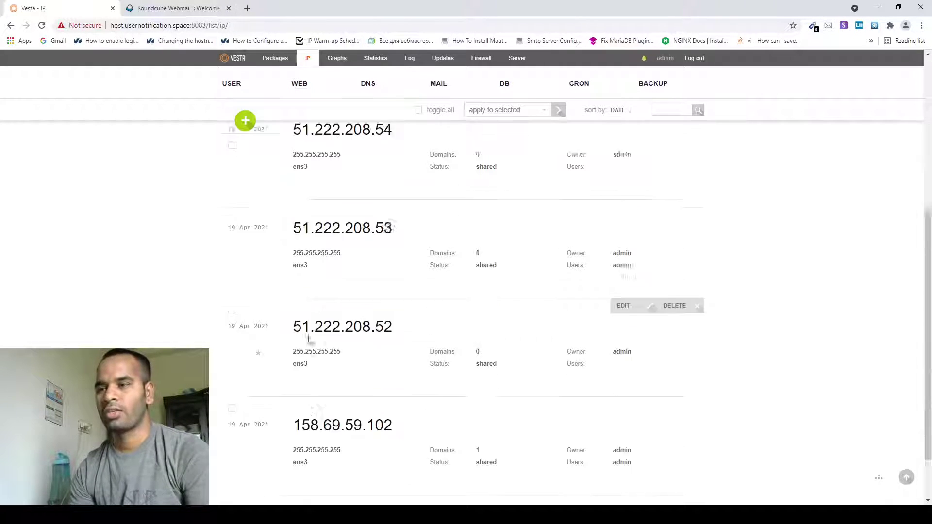
scroll(322, 204, "up", 6)
scroll(341, 185, "down", 2)
scroll(316, 218, "up", 2)
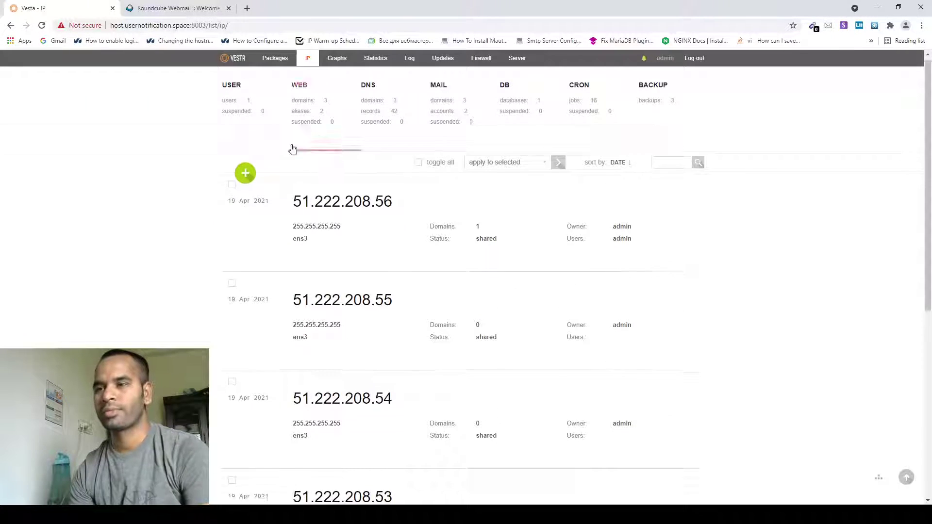
scroll(271, 150, "down", 2)
scroll(252, 219, "up", 2)
scroll(255, 276, "down", 5)
scroll(271, 301, "up", 3)
scroll(283, 316, "up", 3)
Step: Tick all six IPs (51.222.208.56 down to 51.222.208.52, and 158.69.59.102), then return to mail domains
left_click(231, 187)
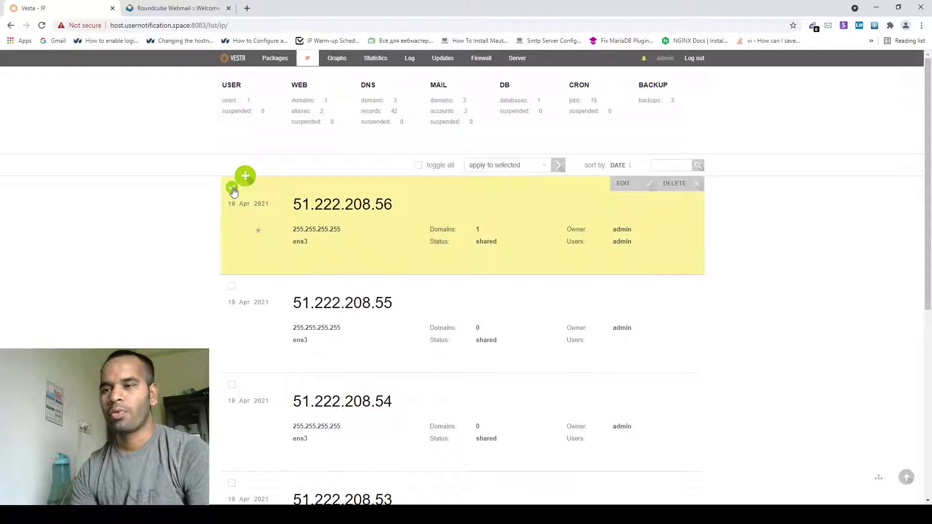
left_click(231, 288)
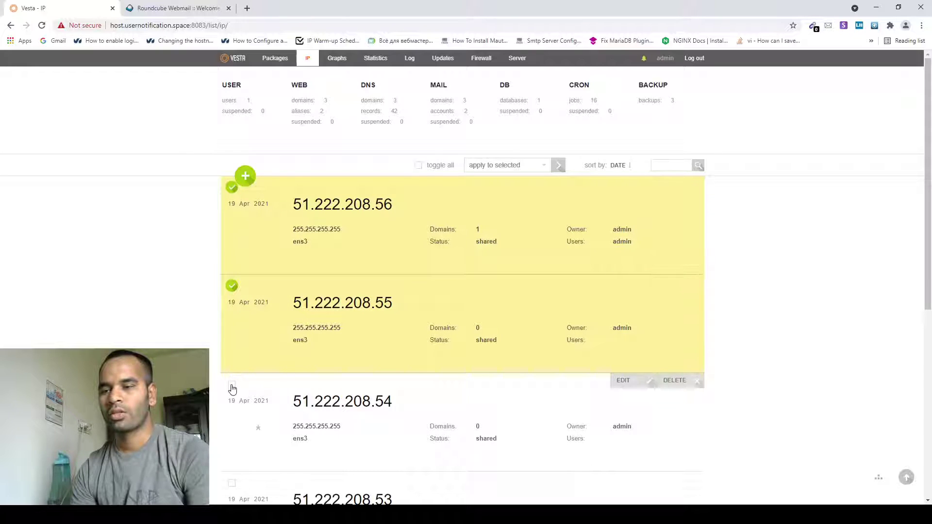
left_click(231, 385)
scroll(247, 373, "down", 1)
scroll(248, 369, "down", 3)
left_click(231, 333)
scroll(231, 335, "down", 3)
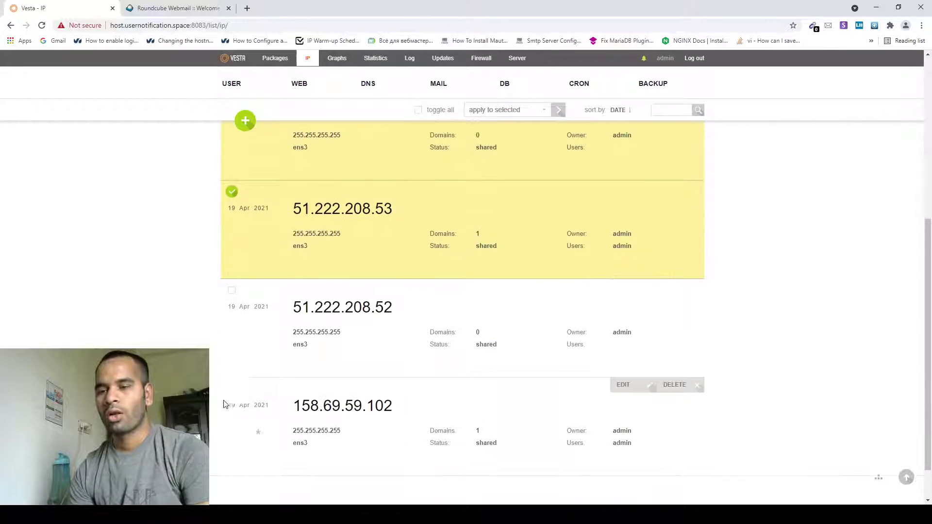
left_click(232, 291)
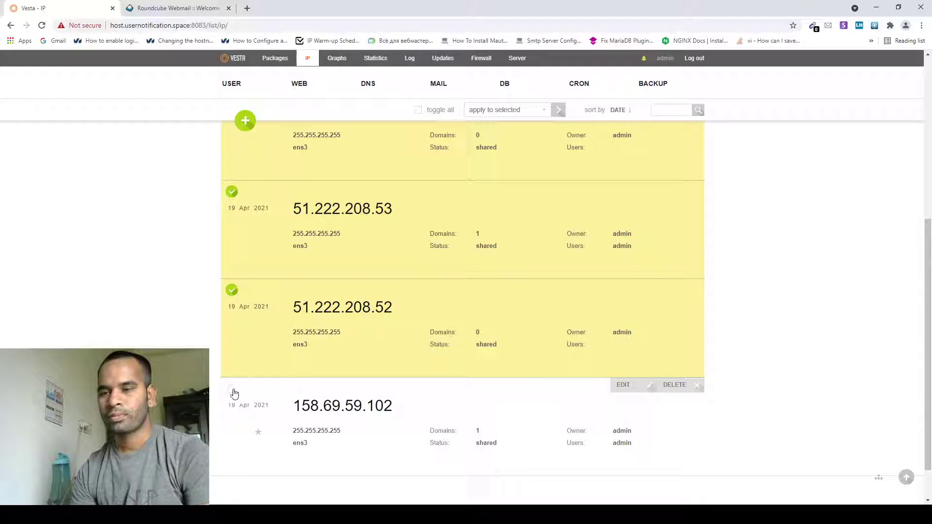
left_click(231, 389)
scroll(230, 390, "up", 5)
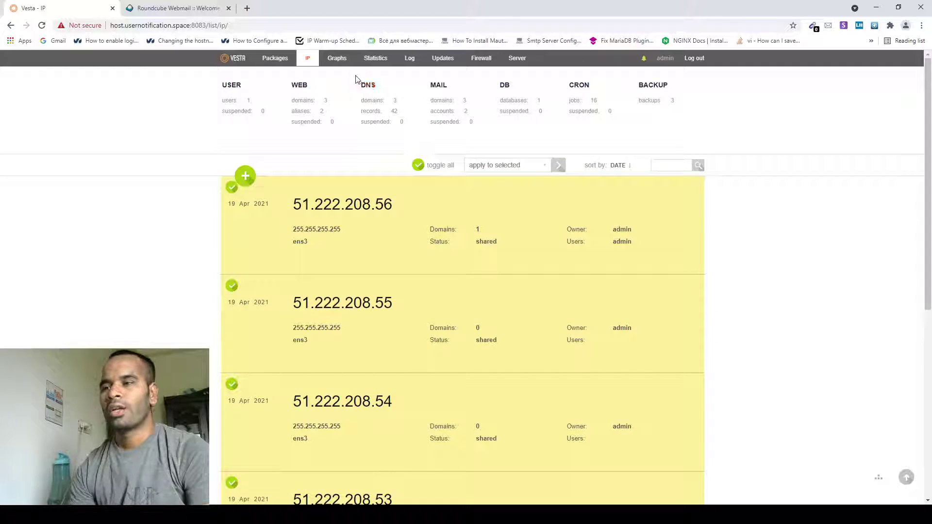
left_click(446, 107)
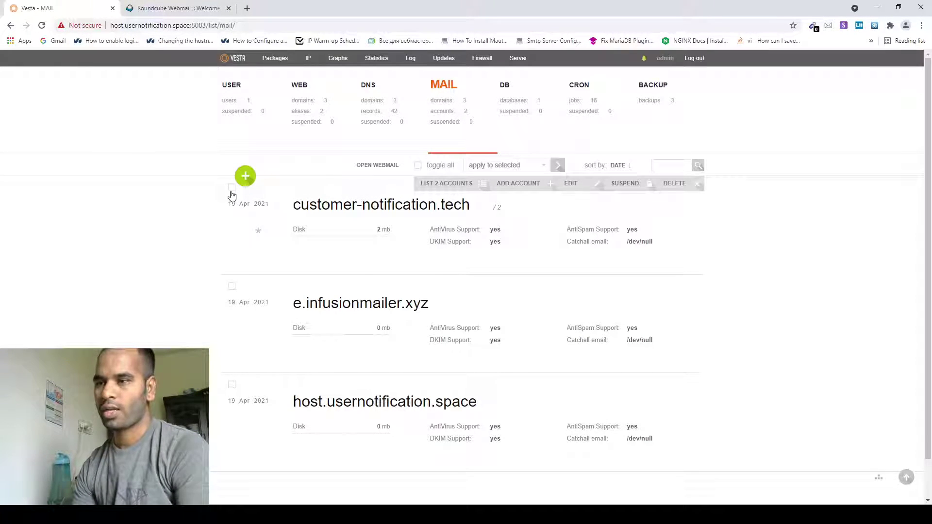
Step: List the customer-notification.tech mail accounts and open webmail for the no-reply account
left_click(232, 188)
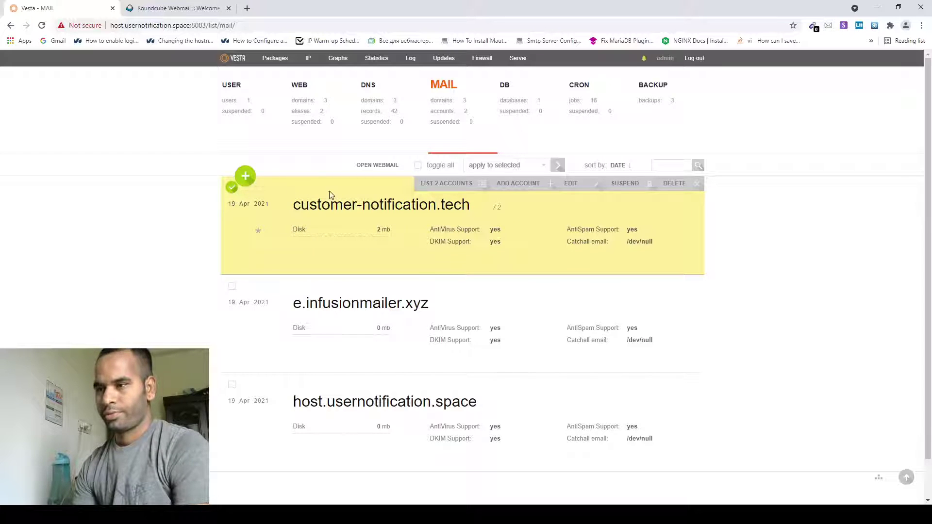
left_click(441, 186)
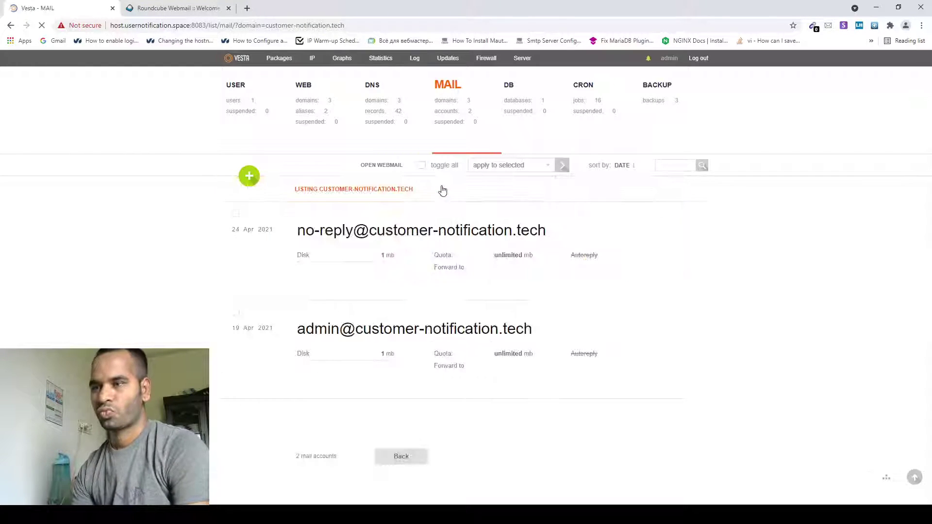
left_click(235, 214)
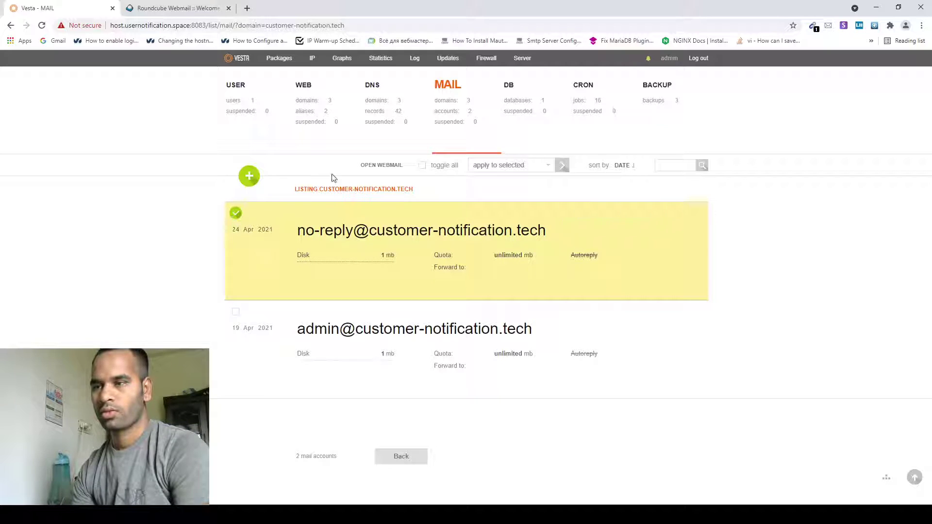
left_click(387, 166)
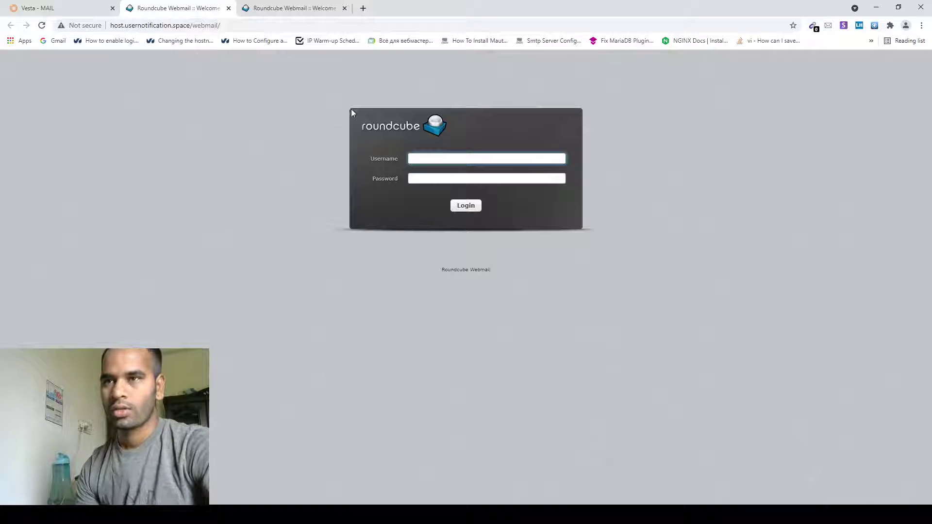
Step: Close the duplicate webmail tab and select the no-reply account's full address in the control panel
left_click(344, 8)
left_click(73, 8)
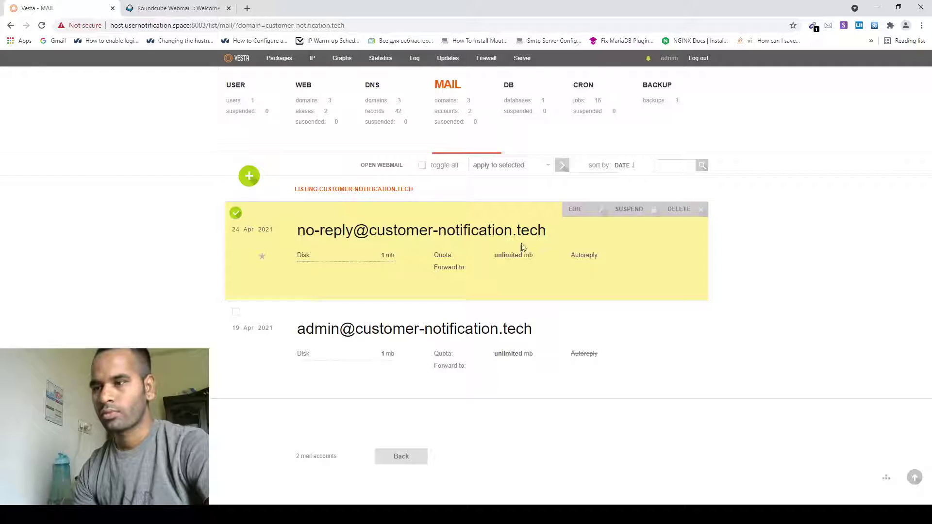
left_click_drag(550, 238, 300, 224)
key("ctrl+c")
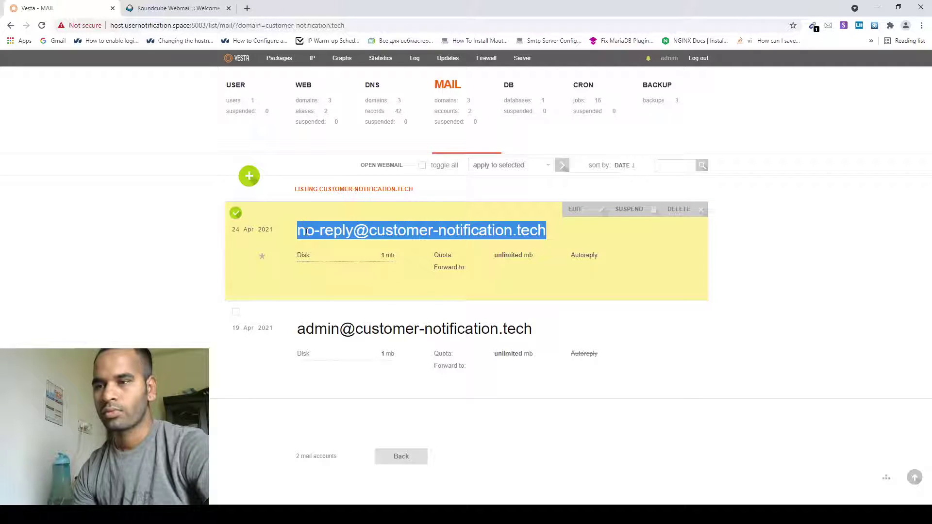
Step: Log into Roundcube with the pasted no-reply mailbox address and its password
left_click(174, 9)
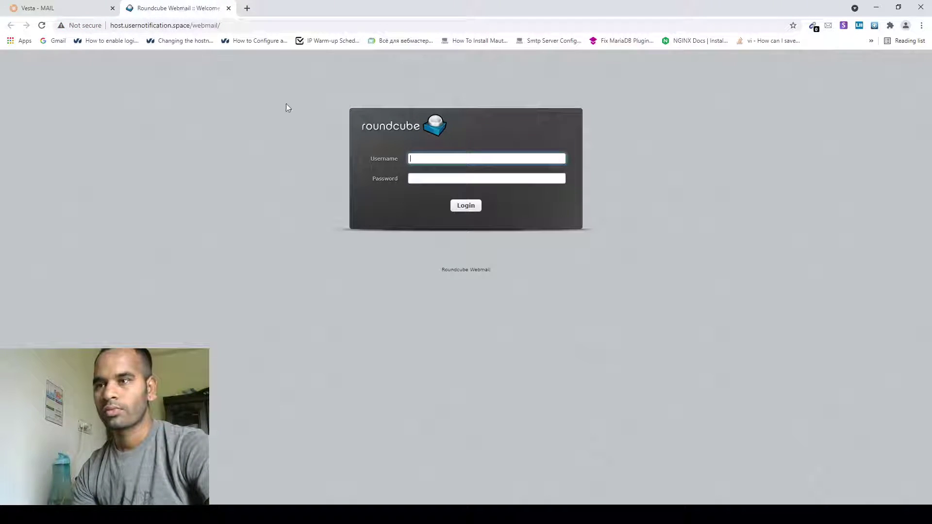
key("ctrl+v")
left_click(451, 179)
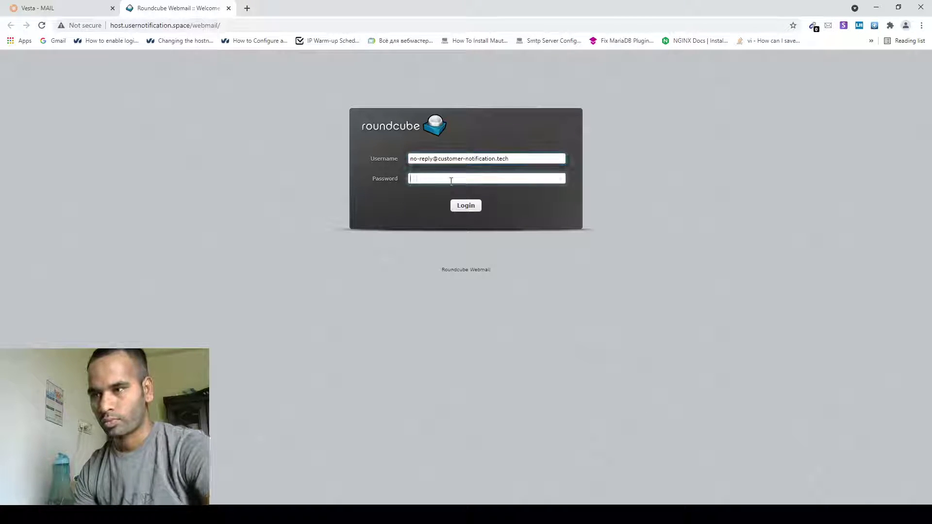
type("••")
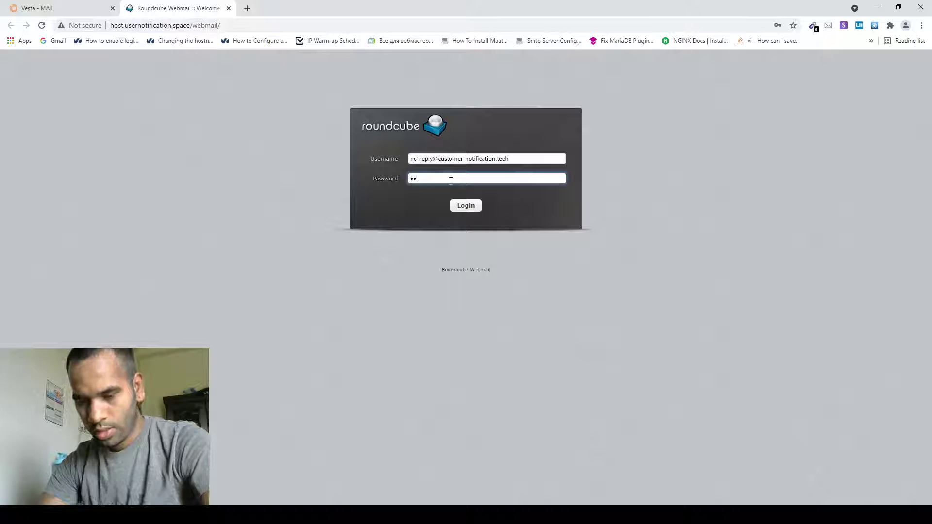
type("•")
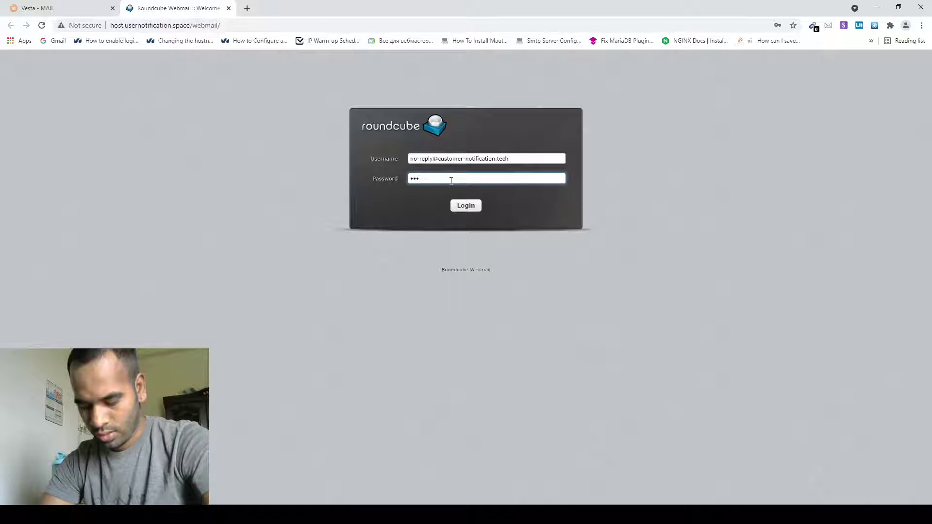
type("••")
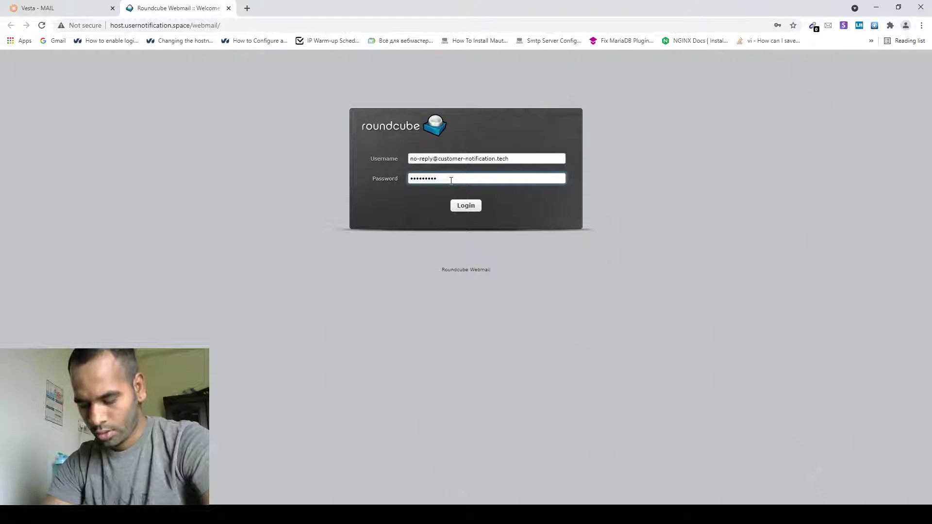
type("•")
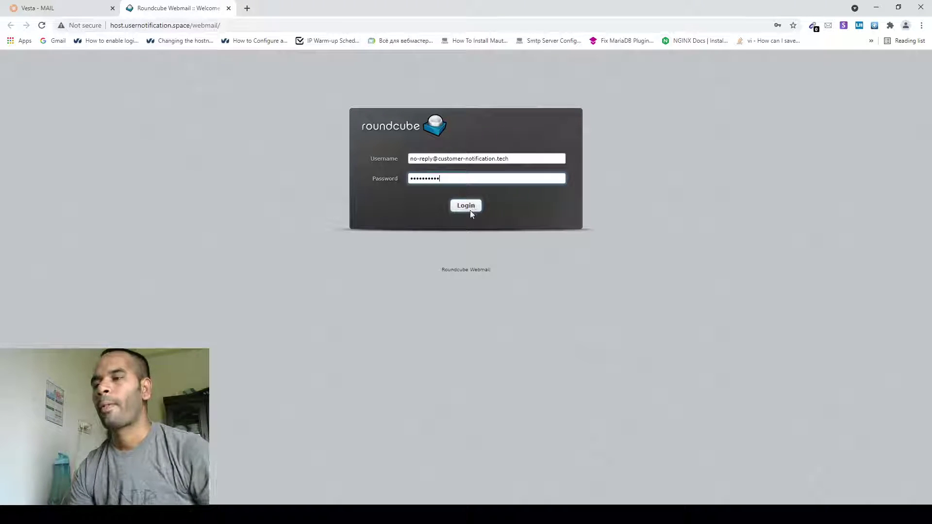
left_click(470, 210)
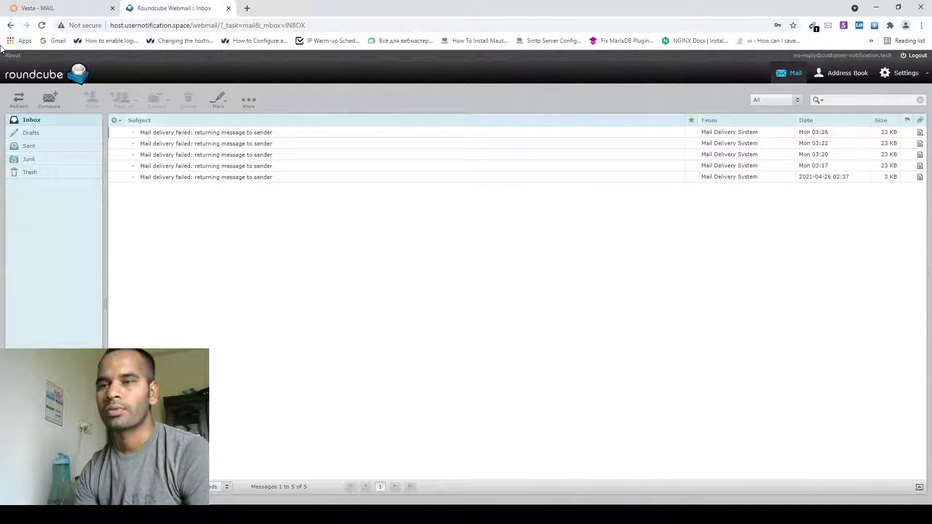
Step: Search Google for 'gmass inbox check' in a new tab and open the GMass Email Deliverability Tester
left_click(247, 8)
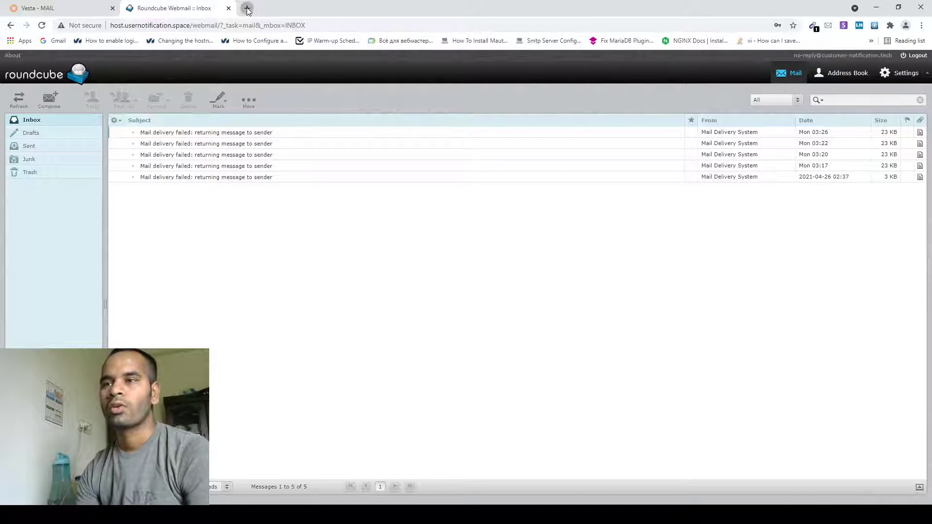
type("gmass")
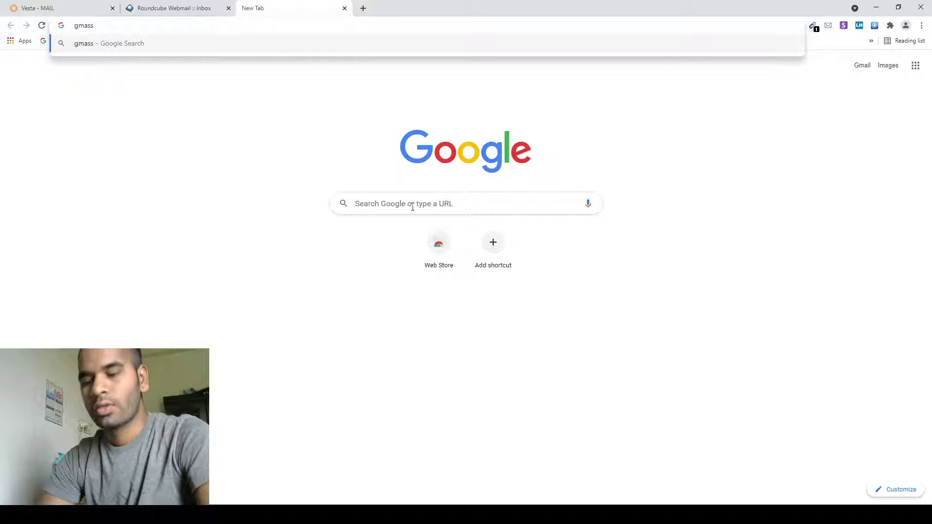
type(" inbox")
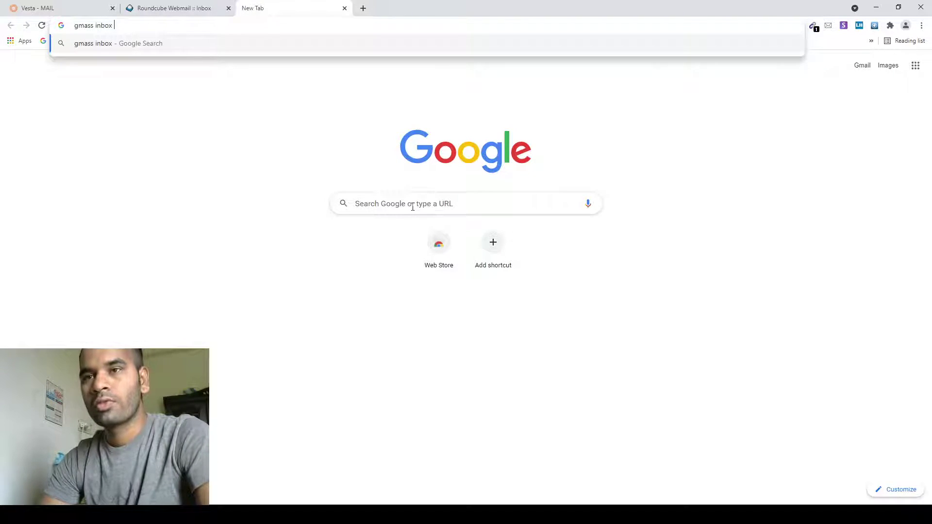
type(" check")
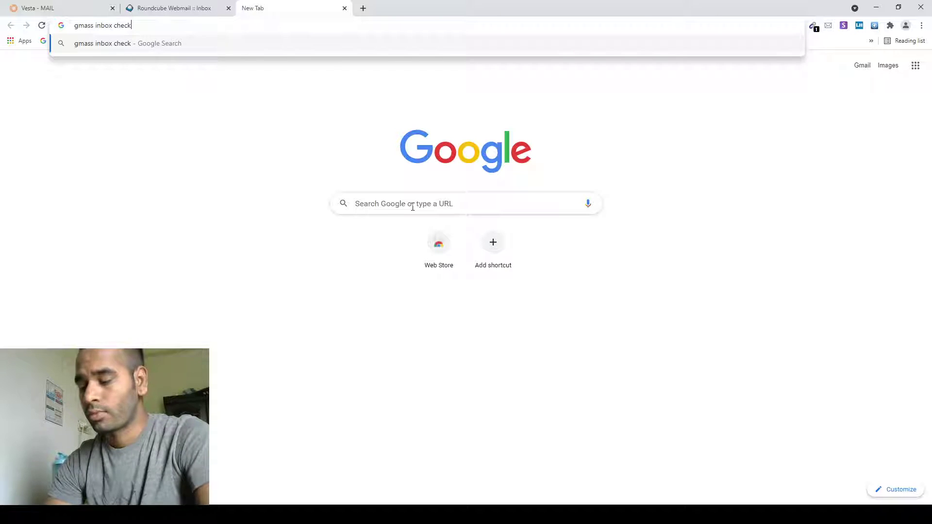
key("Return")
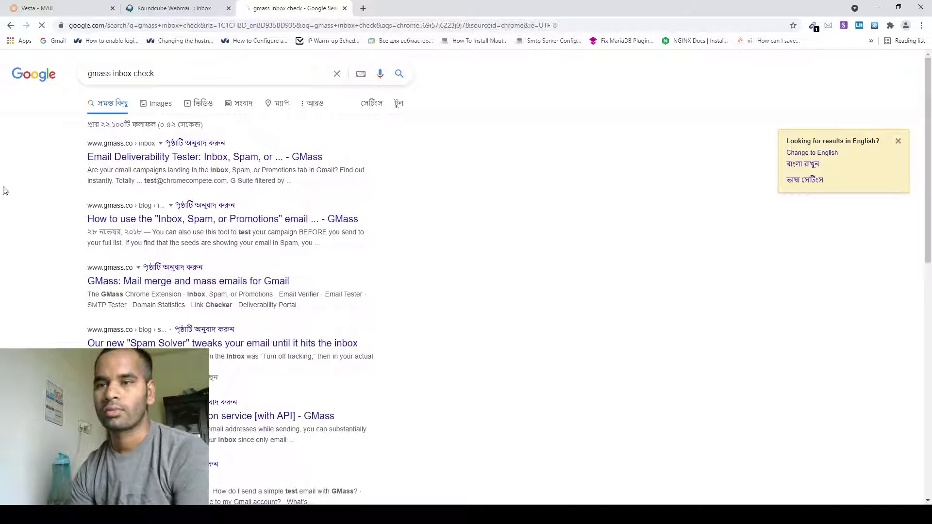
left_click(150, 160)
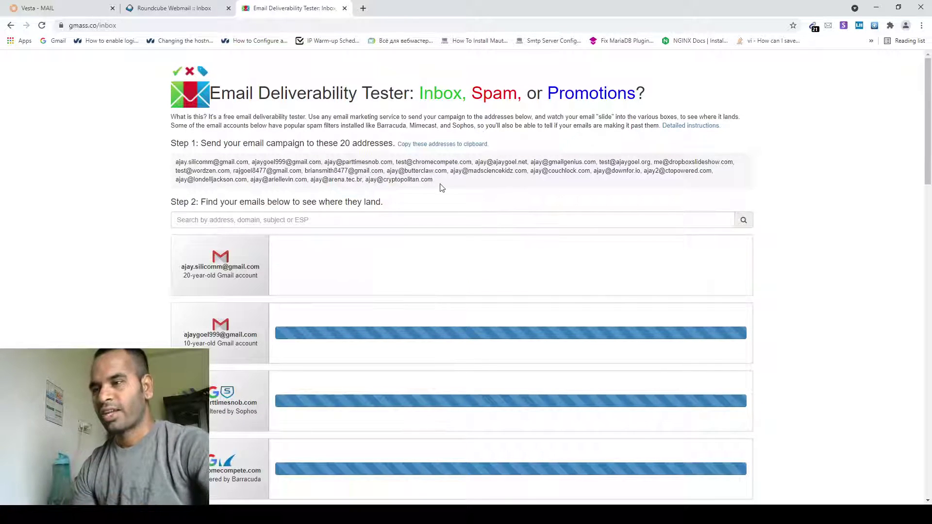
Step: Select the 20 seed addresses listed under Step 1 of the GMass tester
left_click_drag(437, 181, 180, 164)
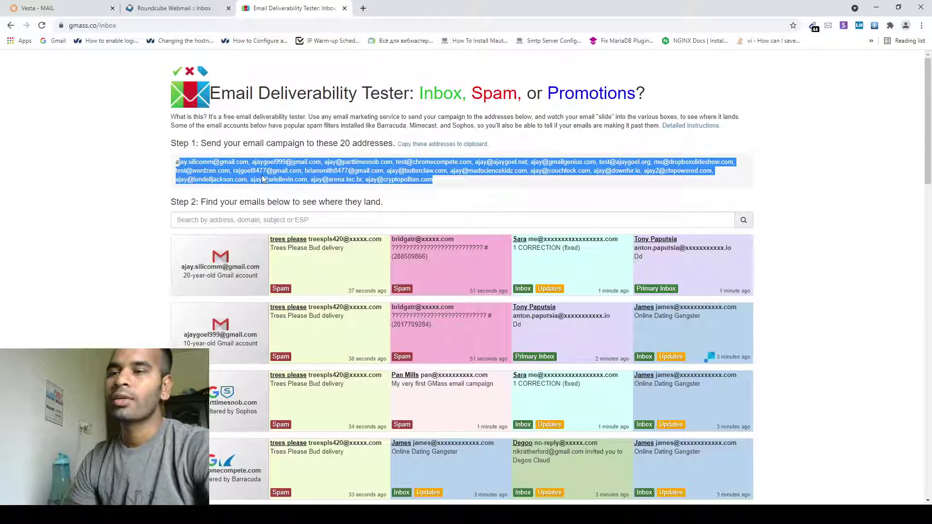
left_click_drag(436, 188, 176, 163)
key("ctrl+c")
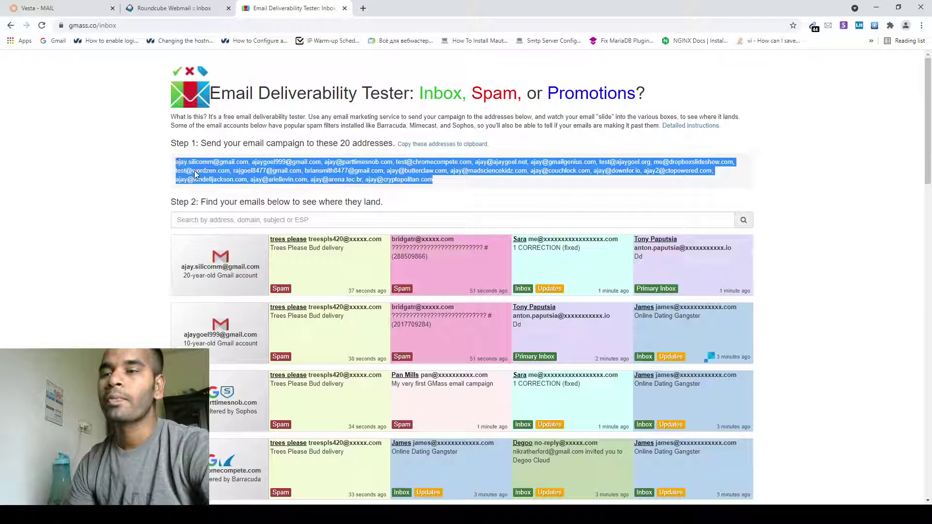
Step: Start a new webmail message with the 20 seed addresses pasted as Cc recipients
left_click(185, 13)
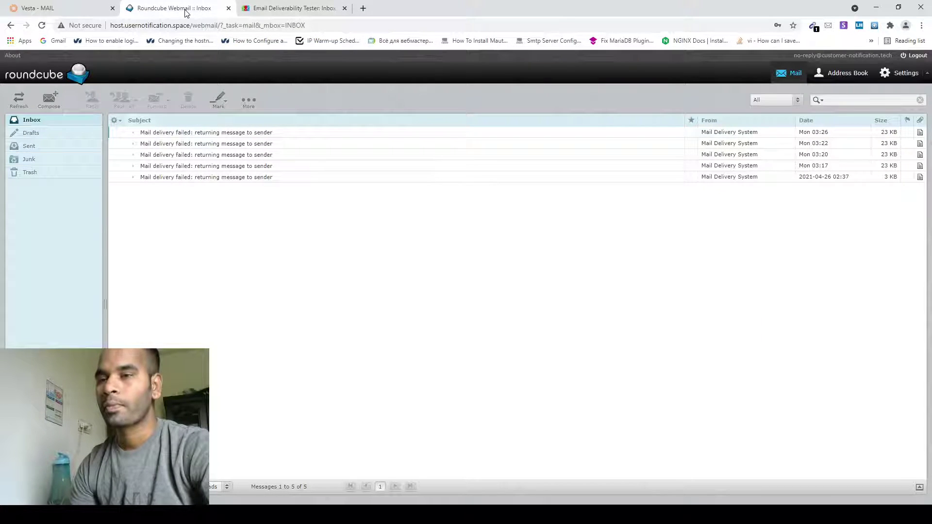
left_click(43, 108)
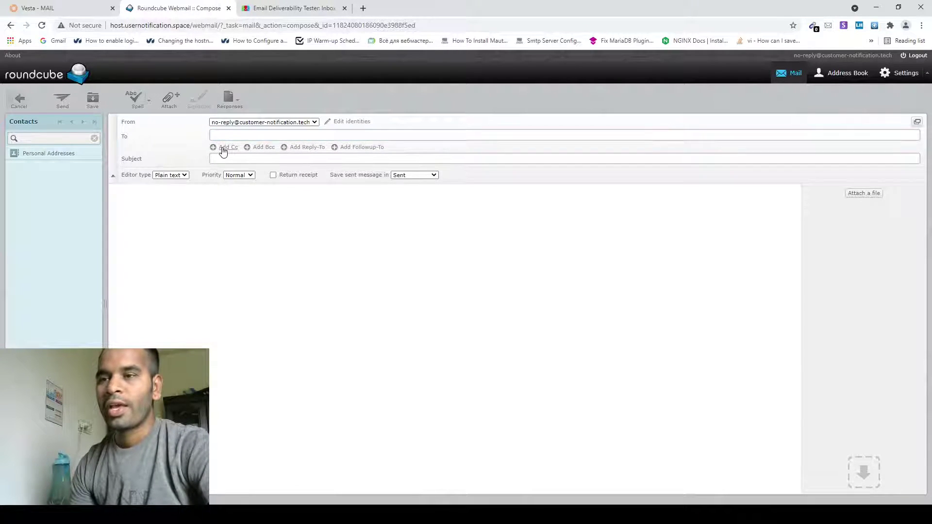
left_click(223, 148)
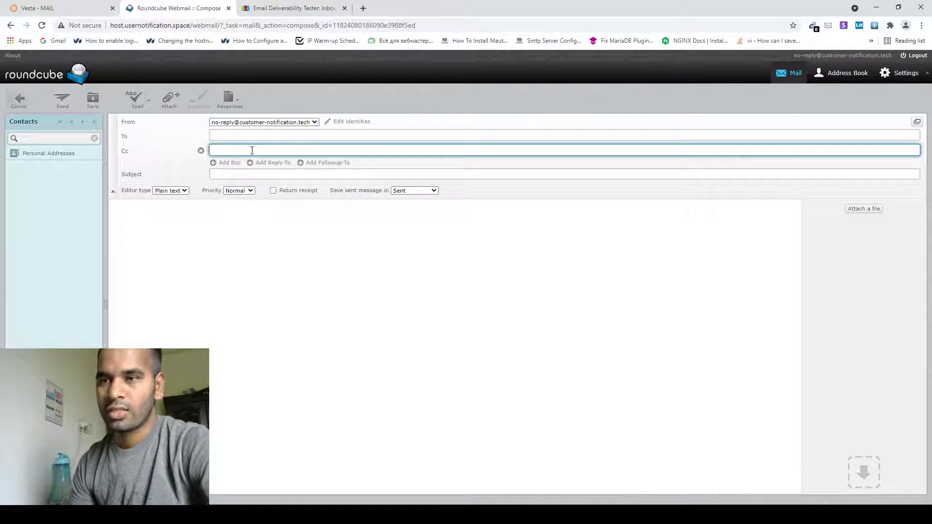
key("ctrl+v")
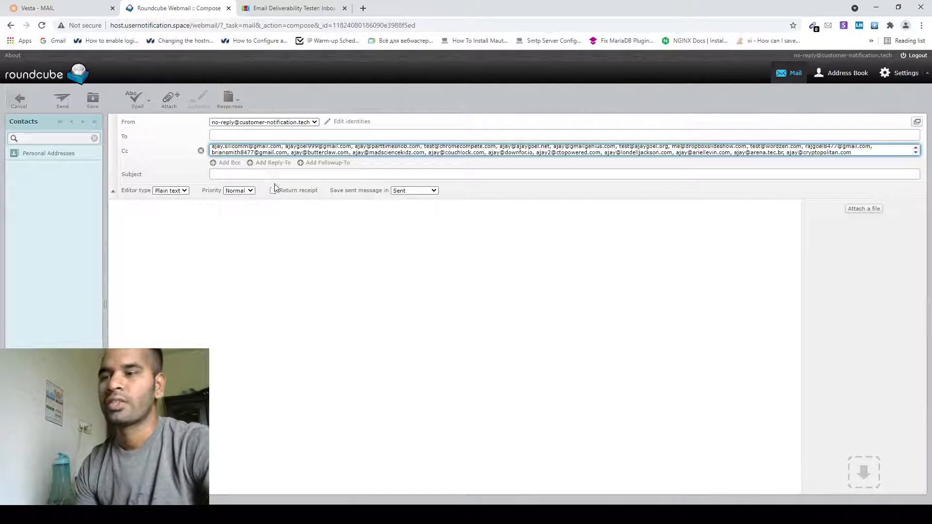
Step: Send it with subject 'test email' and body 'i send this email for testing the mail server setup'
left_click(236, 178)
type("test")
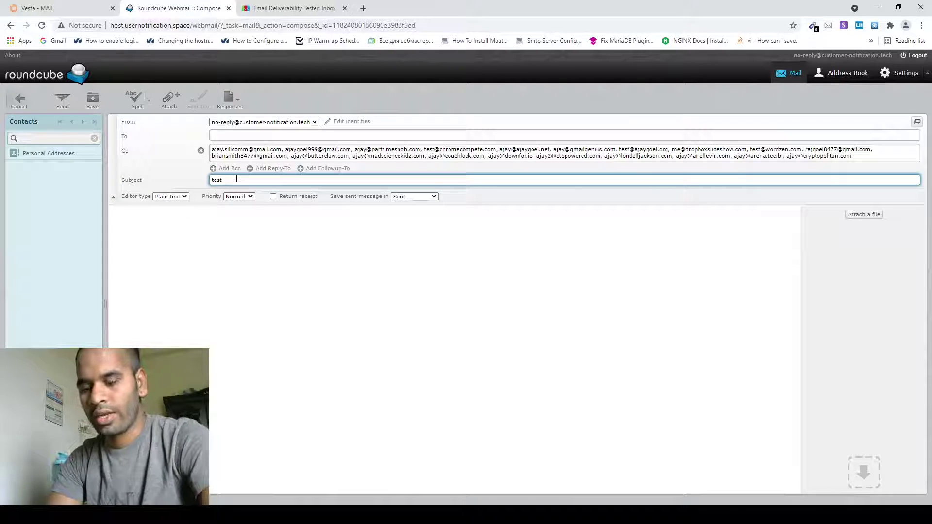
type(" email")
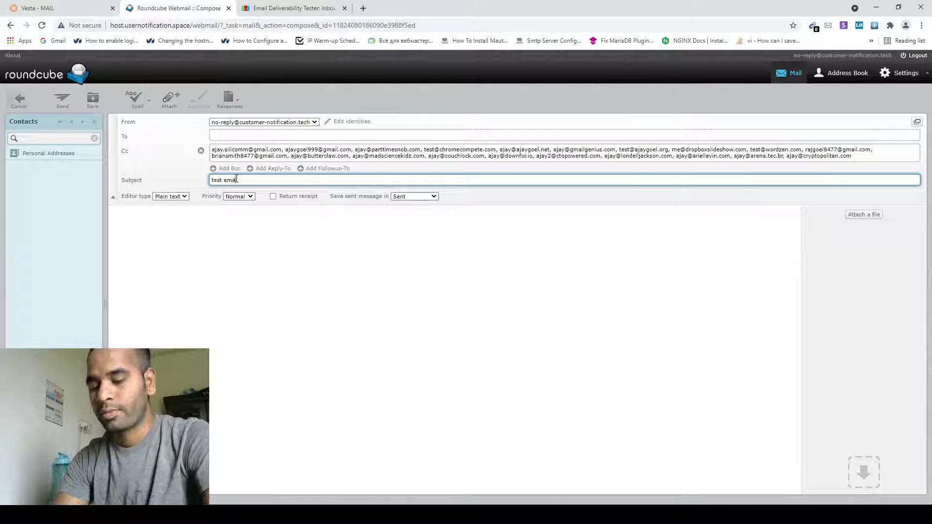
left_click(181, 239)
type("i send th")
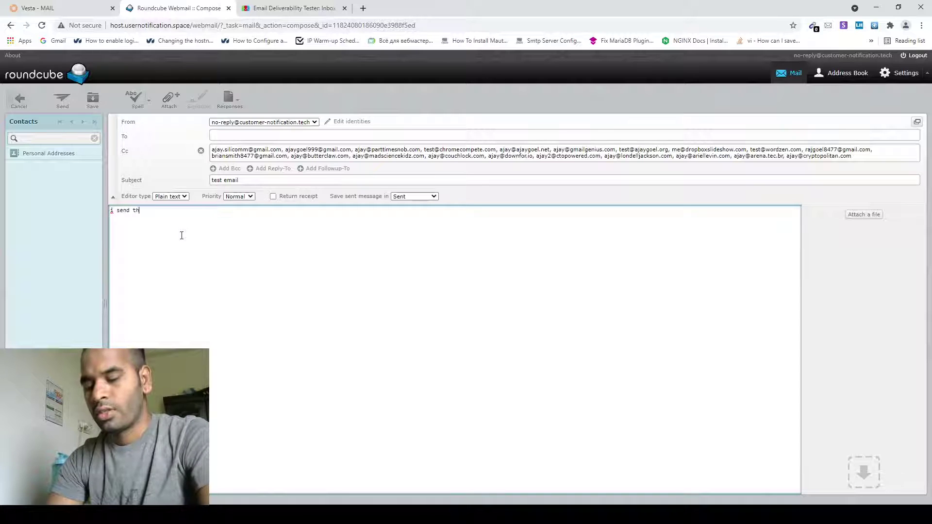
type("is email ")
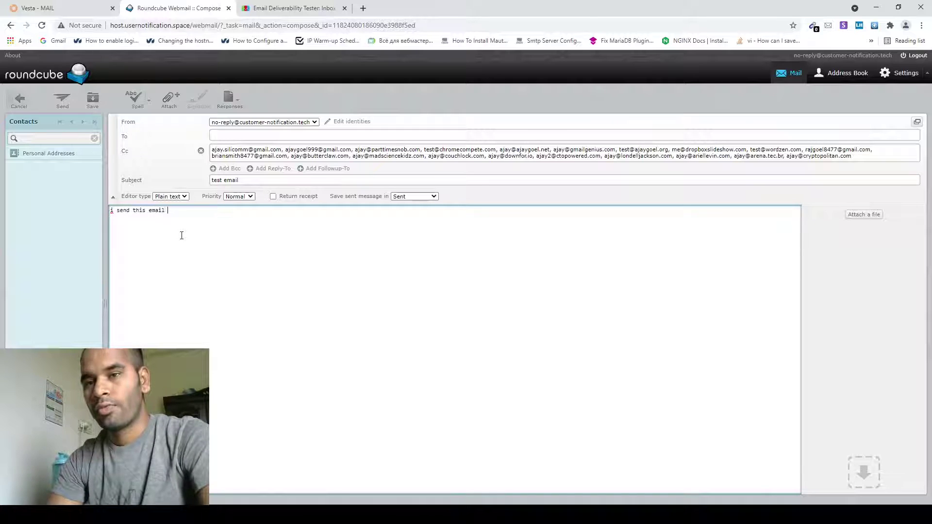
type("for testing ")
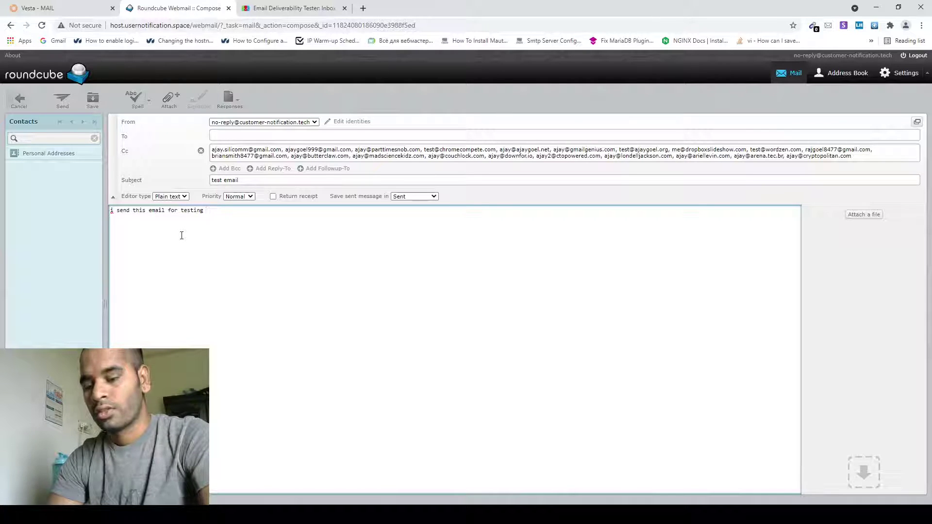
type("the mail server")
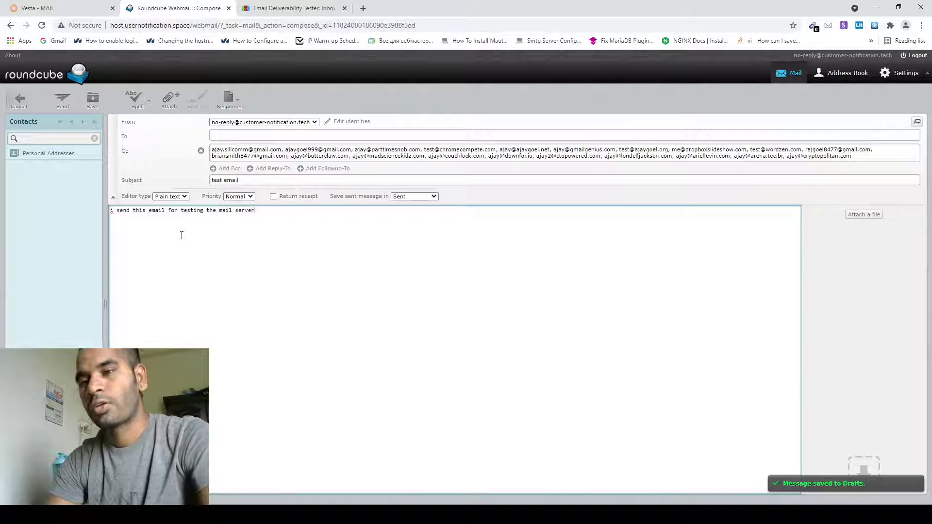
type(" set")
type("up")
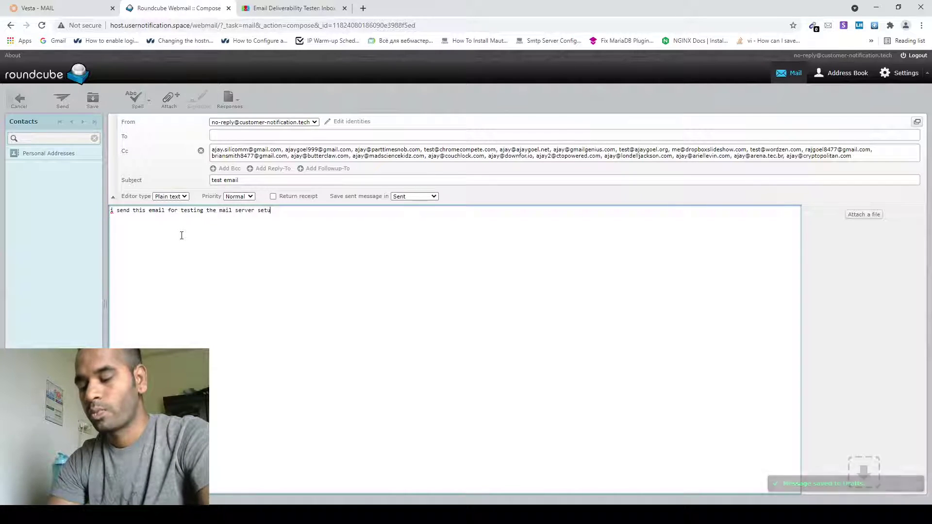
left_click(60, 102)
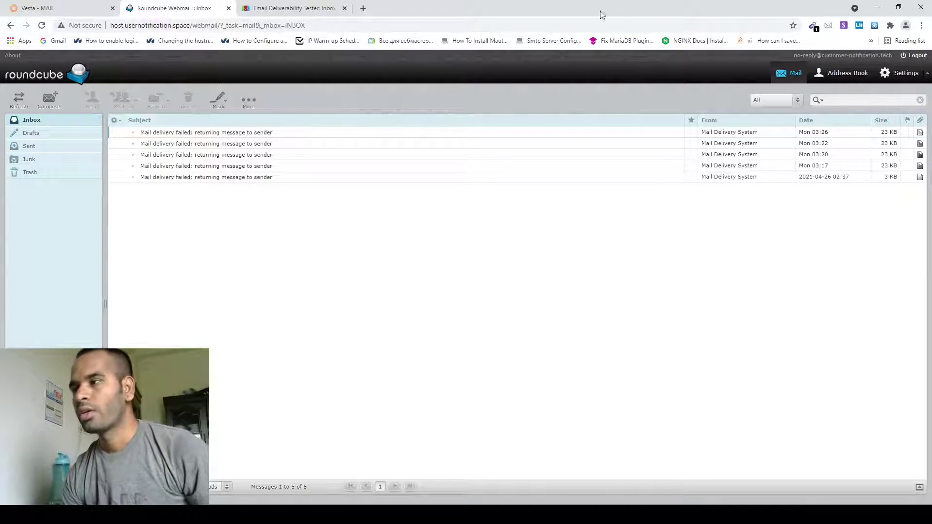
Step: Open the webmail address book, then go back to the deliverability tester tab
left_click_drag(891, 55, 836, 56)
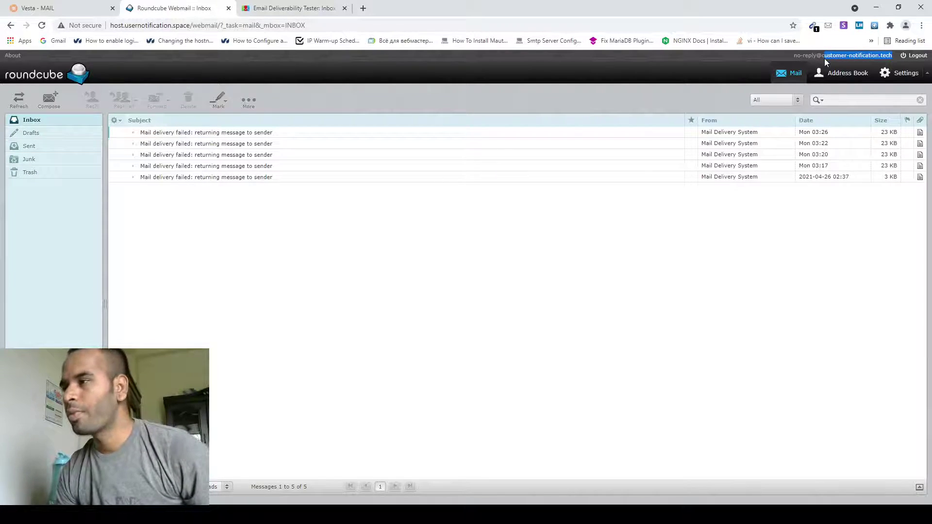
left_click(854, 68)
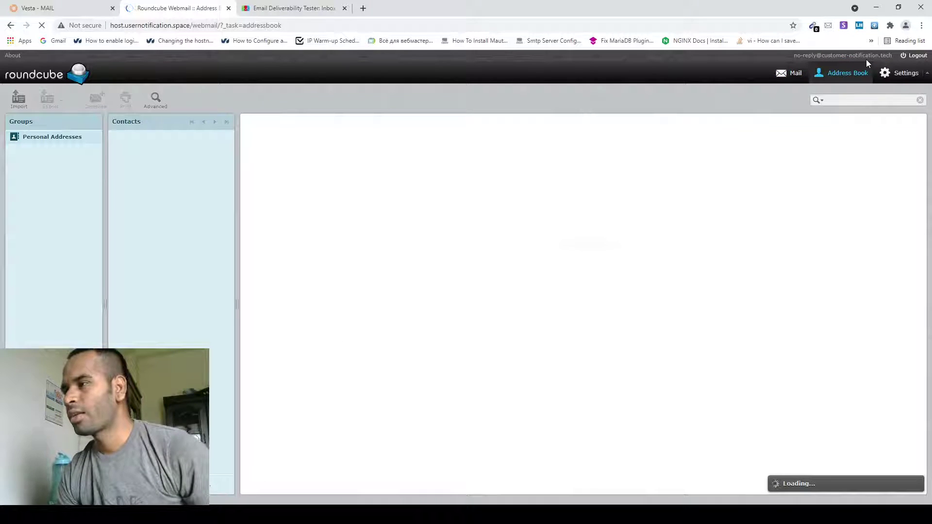
left_click_drag(895, 56, 806, 57)
left_click(793, 62)
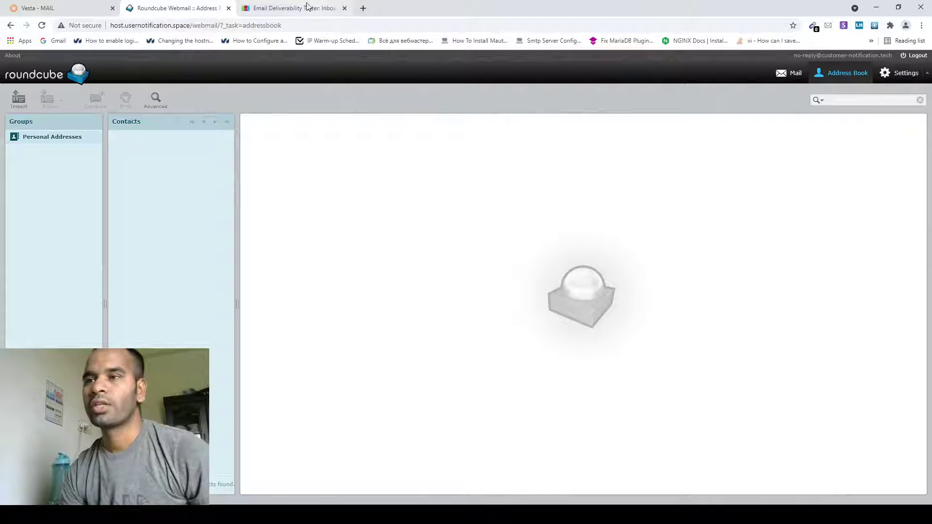
left_click(299, 7)
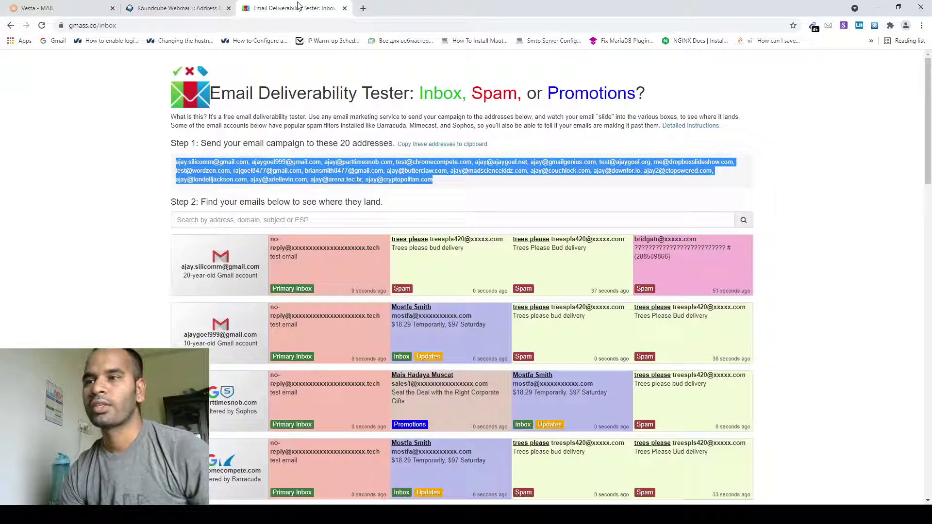
left_click(264, 222)
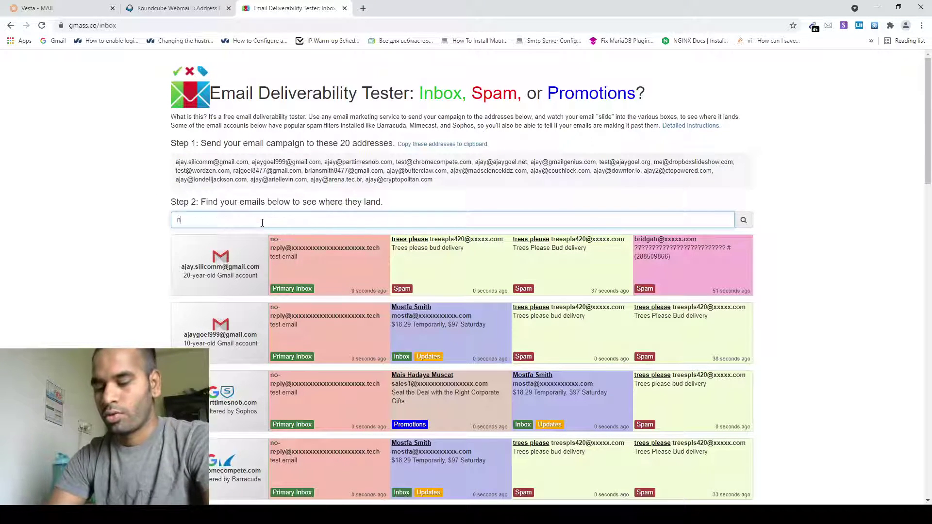
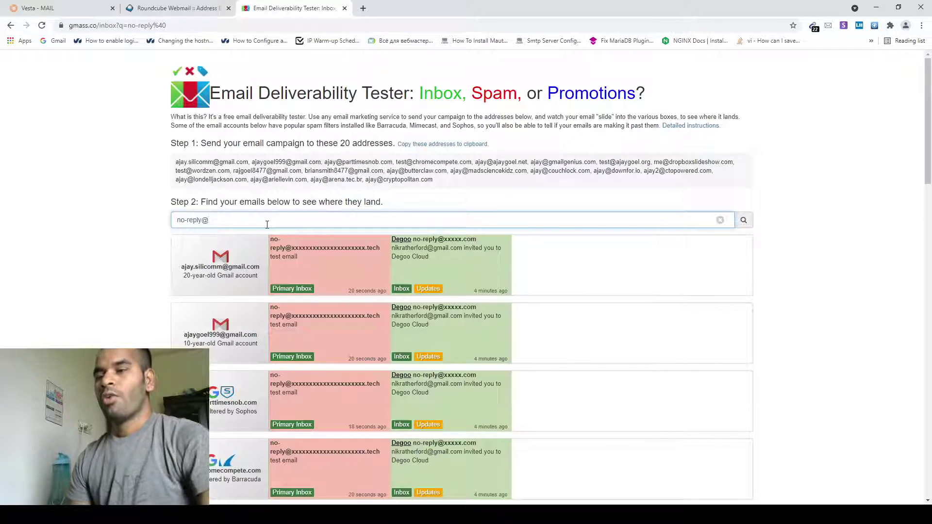
scroll(455, 305, "down", 6)
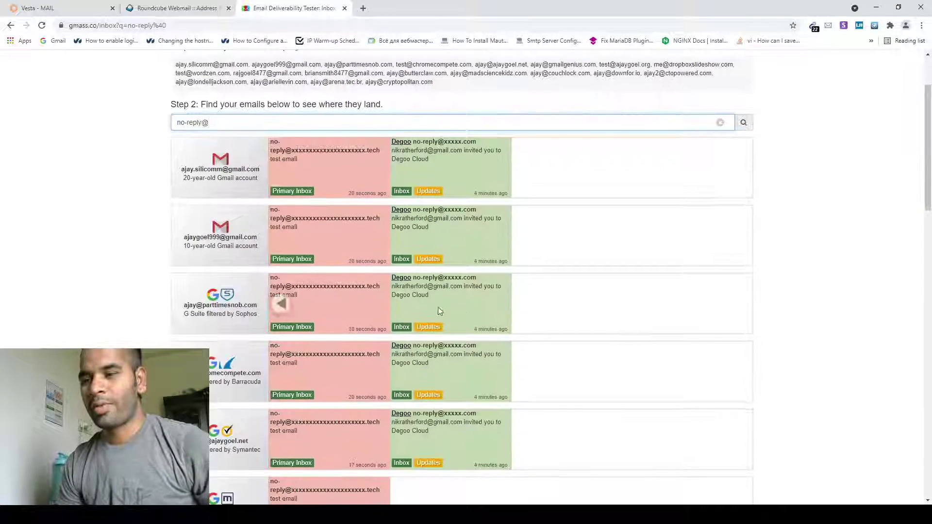
scroll(422, 220, "down", 6)
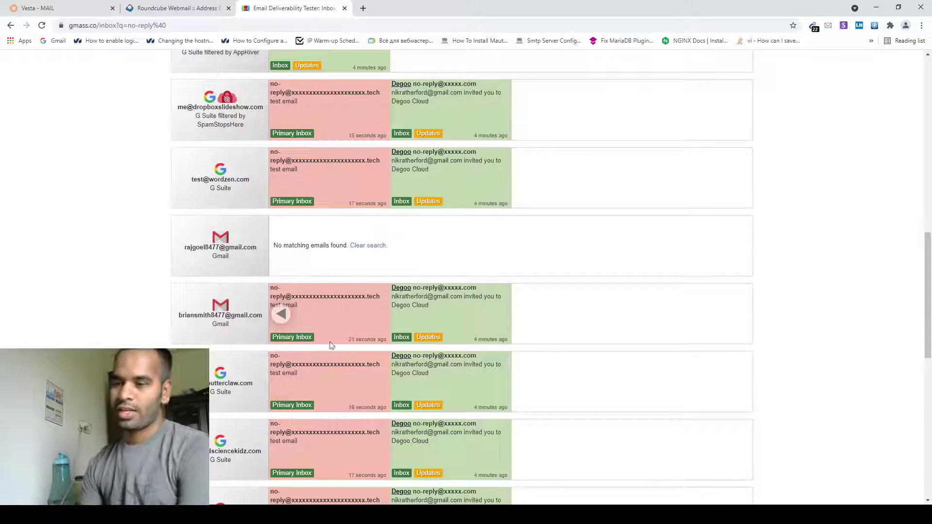
scroll(326, 342, "down", 4)
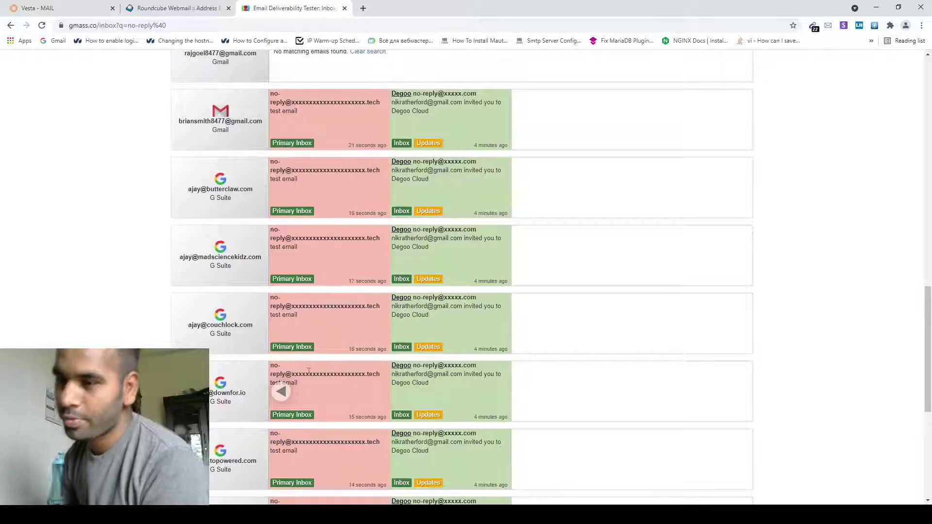
scroll(375, 352, "up", 1)
scroll(375, 352, "up", 15)
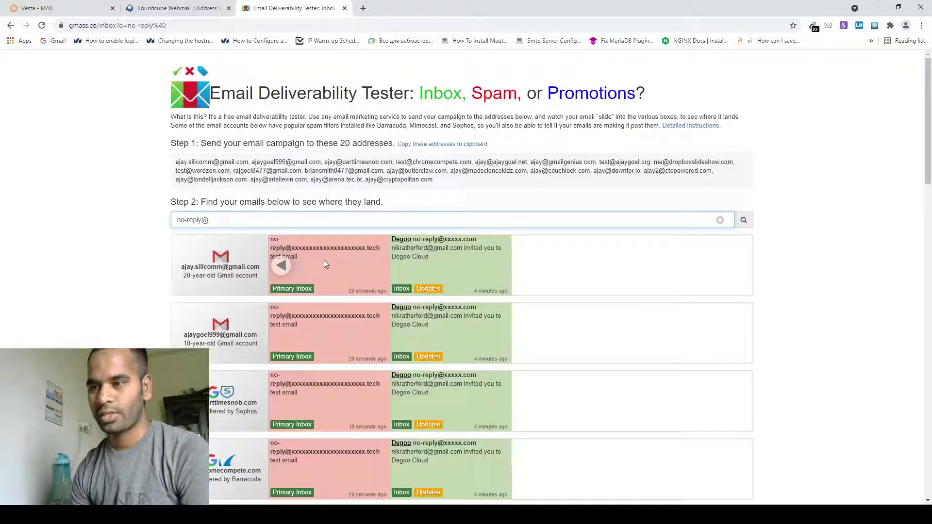
scroll(314, 346, "down", 3)
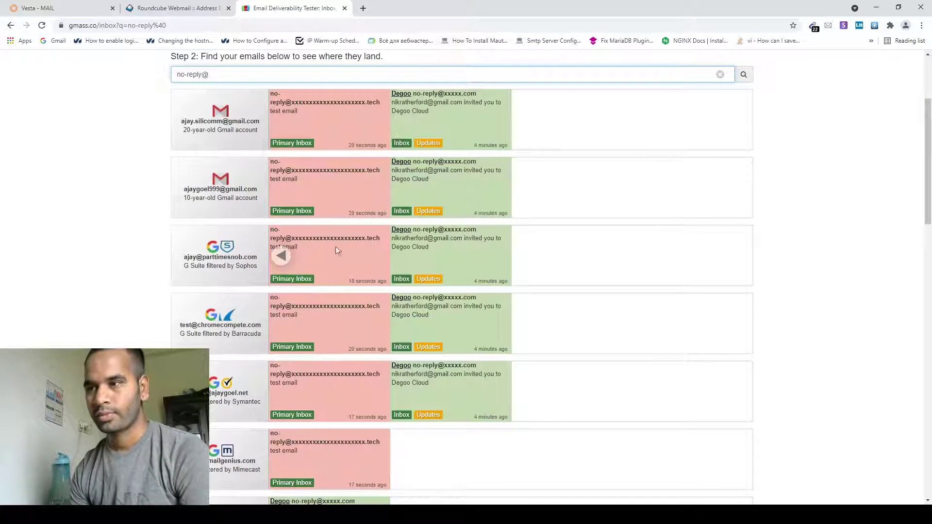
scroll(313, 244, "down", 1)
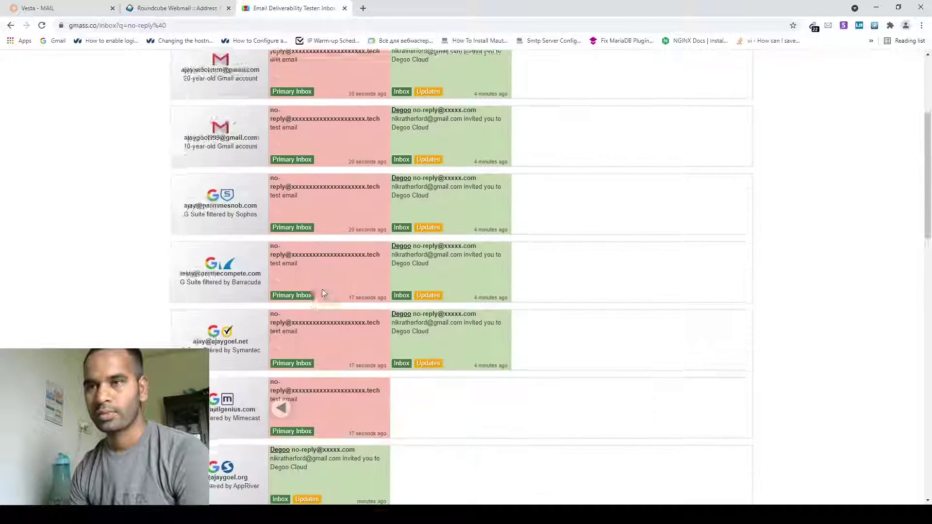
scroll(322, 290, "up", 3)
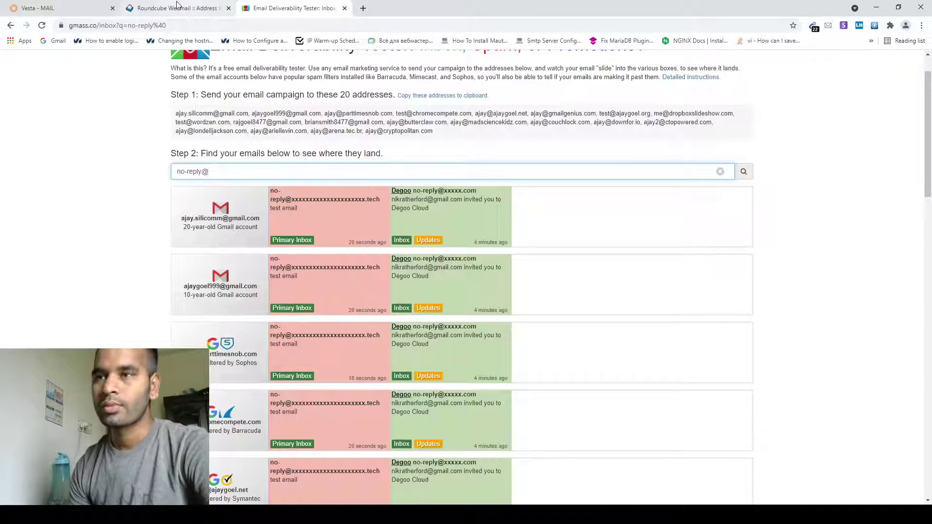
left_click(177, 6)
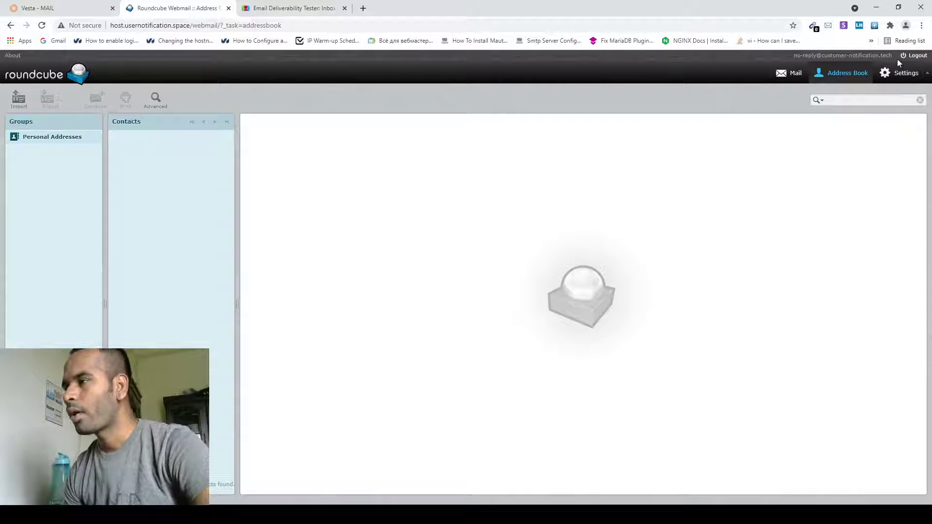
Step: Replace the tester search with the full no-reply sender address to show only its Primary Inbox results
left_click_drag(893, 56, 821, 56)
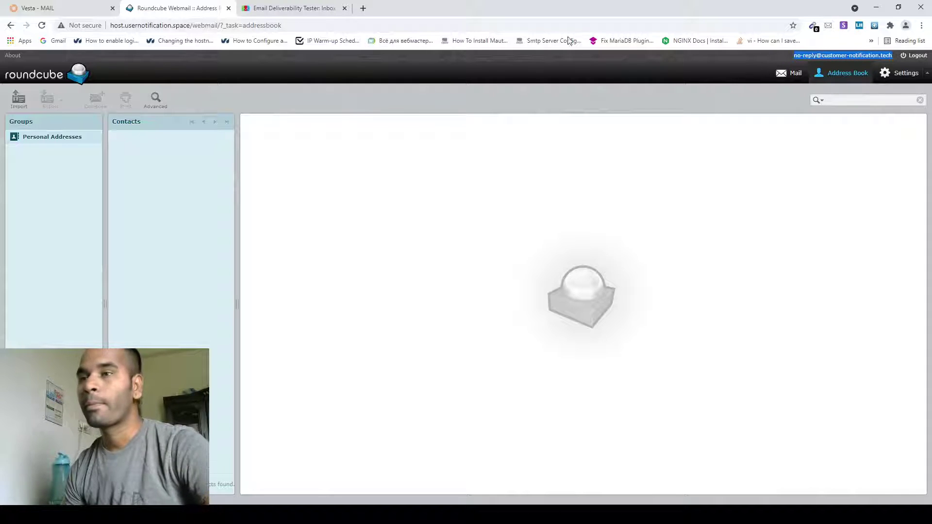
left_click(291, 9)
triple_click(265, 166)
key("BackSpace")
key("ctrl+v")
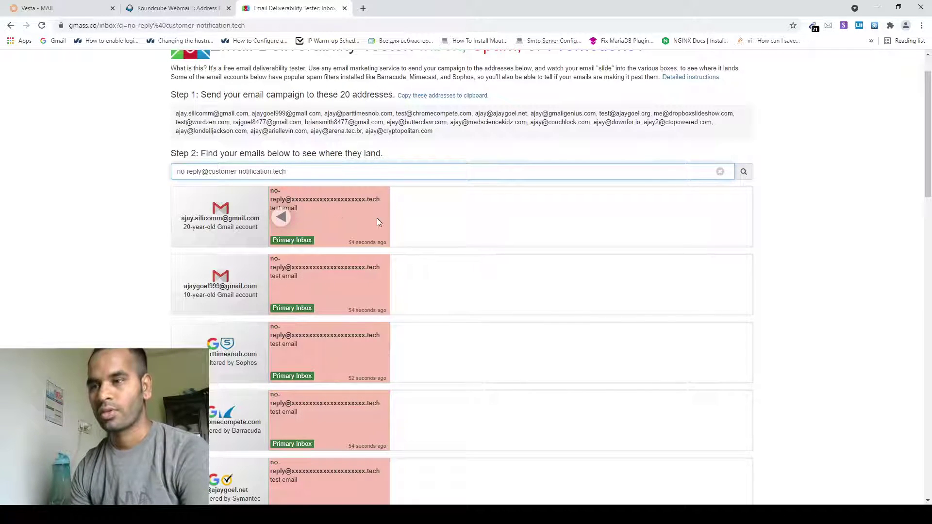
scroll(377, 217, "down", 10)
scroll(352, 315, "down", 5)
scroll(668, 439, "up", 2)
scroll(435, 260, "up", 14)
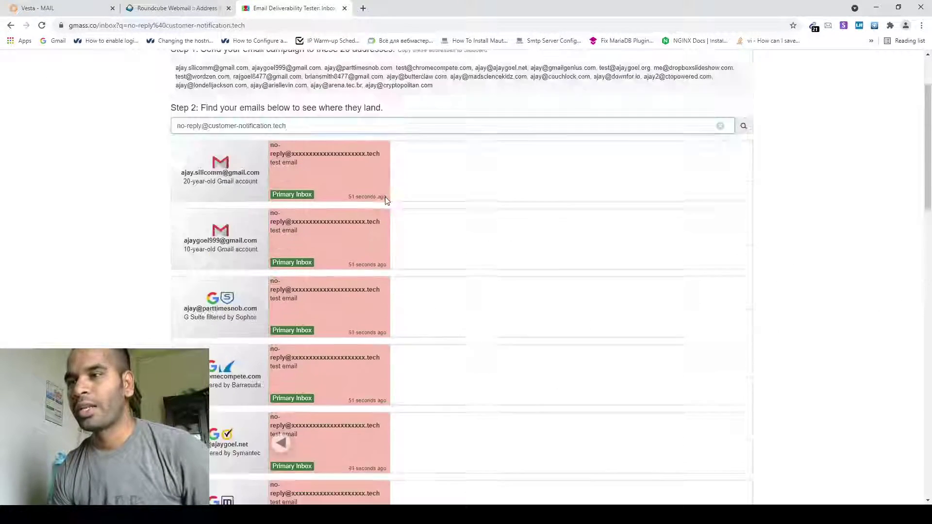
left_click_drag(929, 114, 929, 145)
scroll(461, 197, "up", 3)
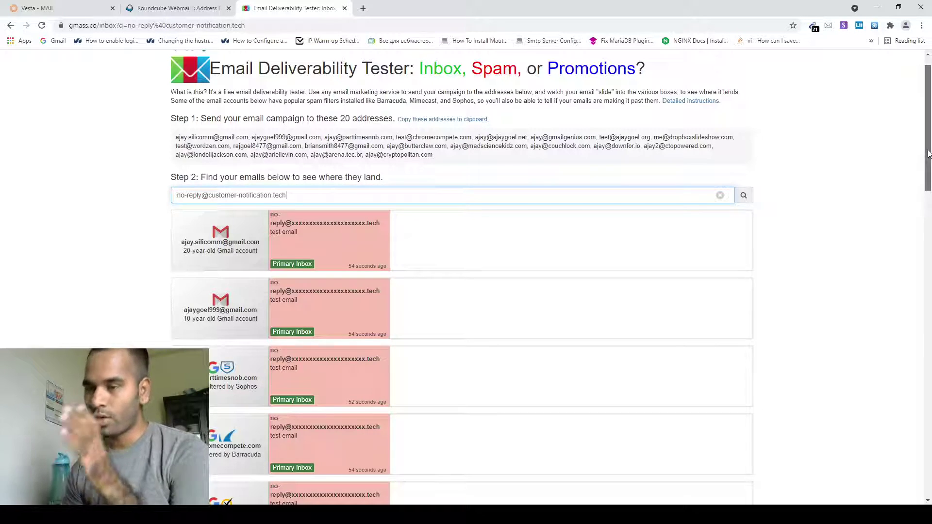
left_click_drag(928, 154, 929, 216)
scroll(349, 218, "up", 5)
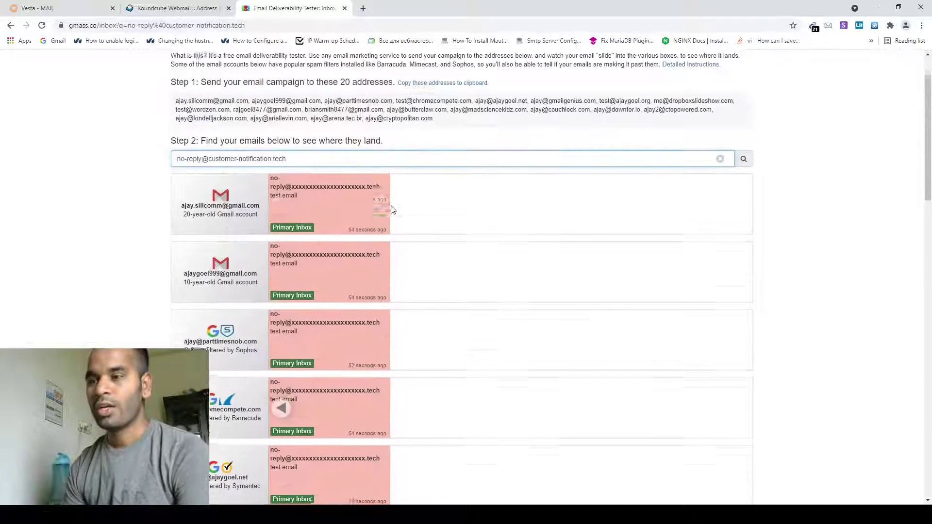
scroll(349, 237, "down", 5)
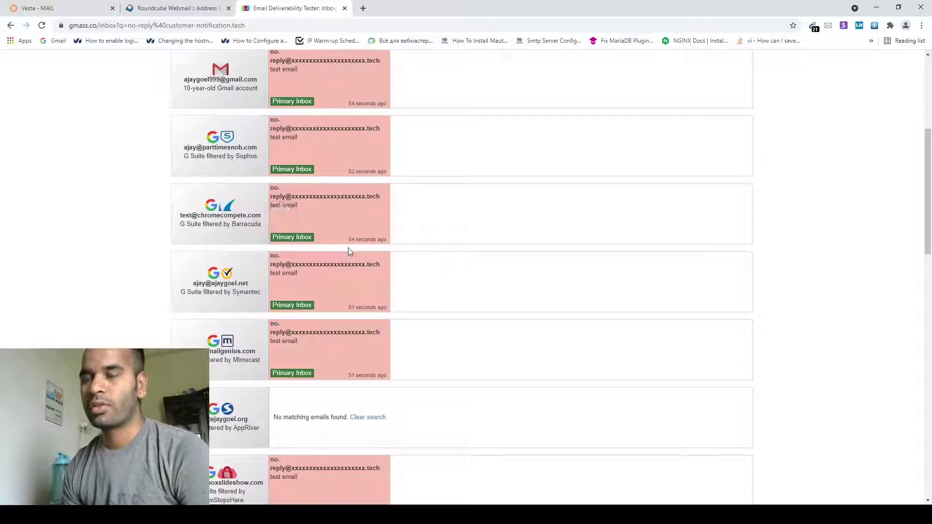
scroll(350, 250, "down", 5)
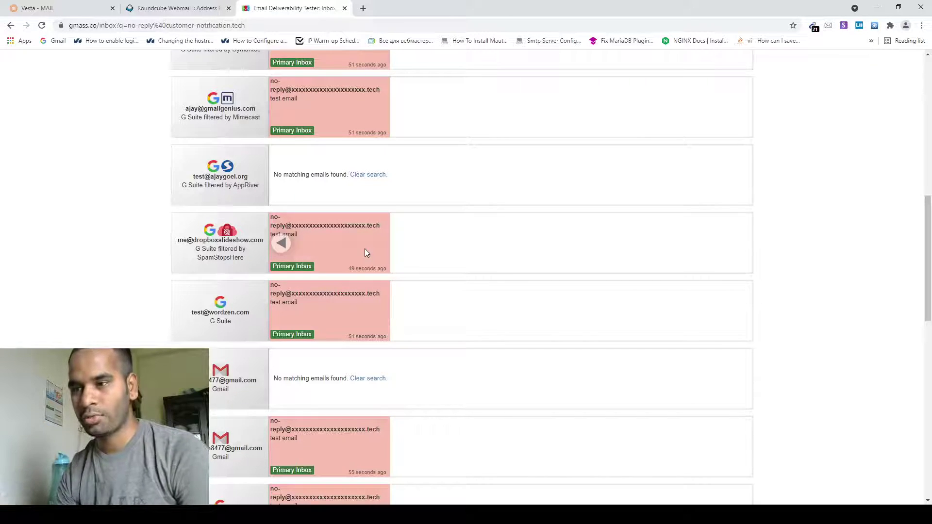
scroll(346, 244, "up", 9)
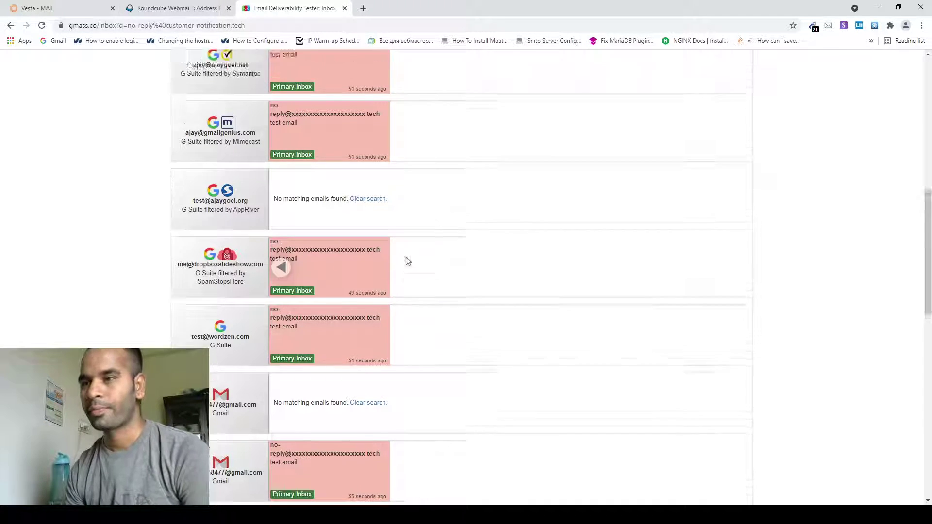
mouse_move(931, 122)
left_mouse_down()
mouse_move(931, 223)
mouse_move(928, 116)
left_mouse_up()
scroll(281, 267, "down", 2)
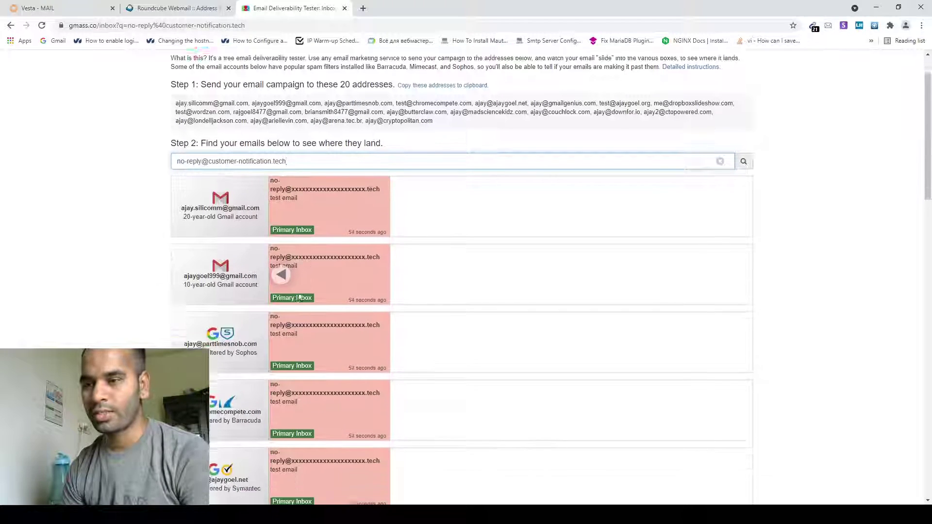
scroll(279, 290, "down", 5)
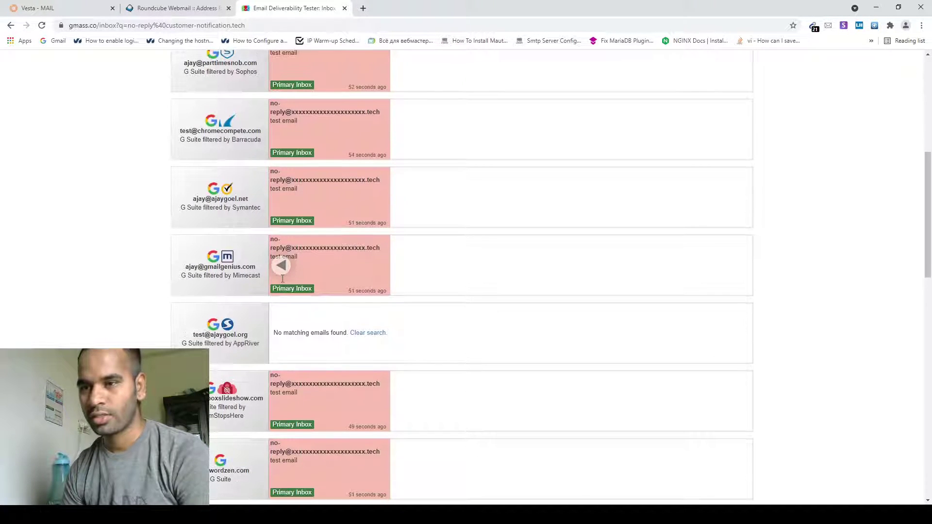
scroll(211, 205, "down", 2)
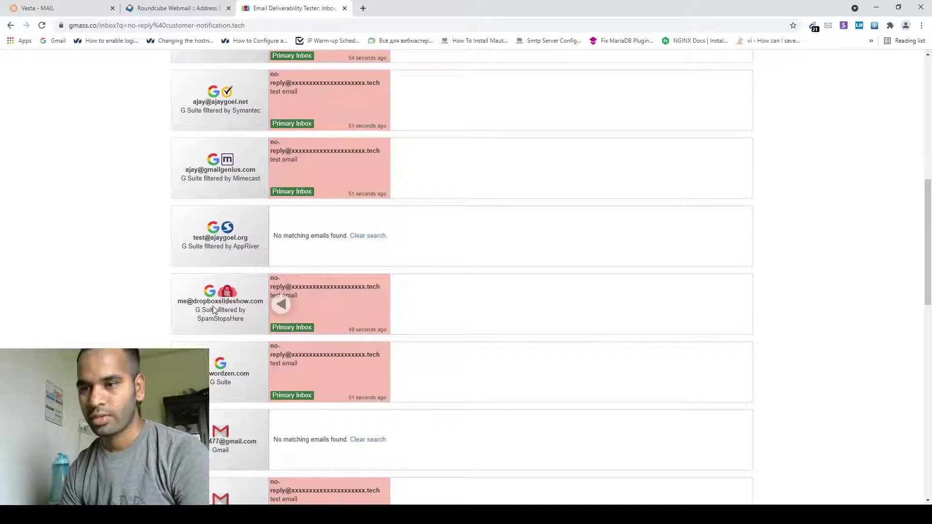
scroll(319, 296, "up", 10)
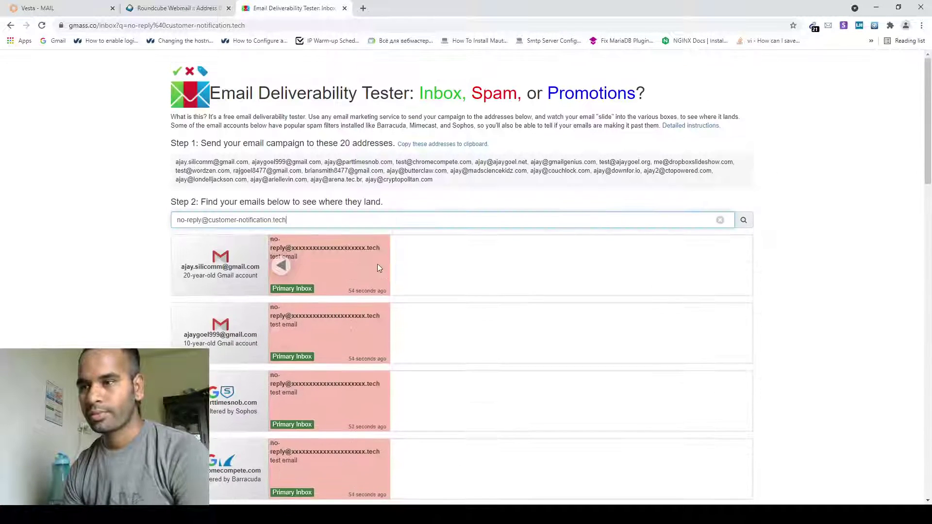
mouse_move(930, 133)
left_mouse_down()
mouse_move(930, 170)
mouse_move(930, 141)
left_mouse_up()
scroll(418, 264, "down", 3)
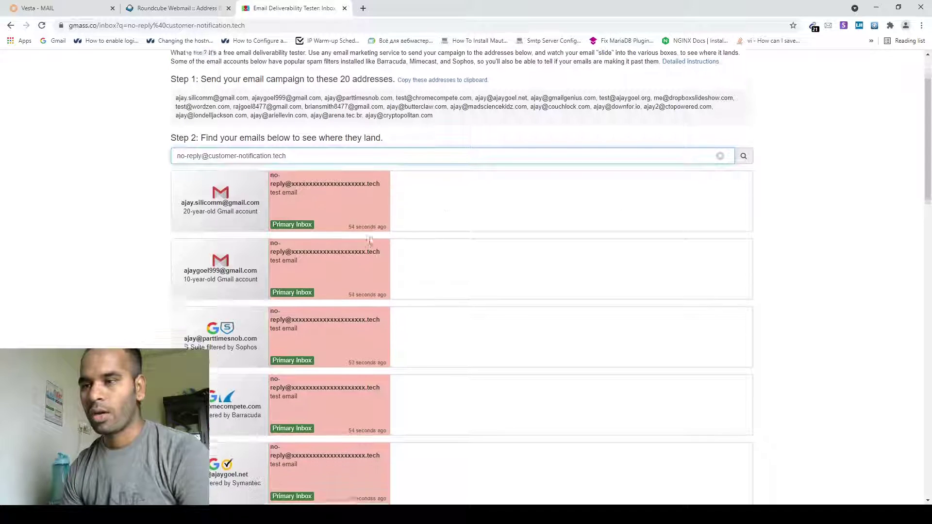
scroll(343, 276, "down", 3)
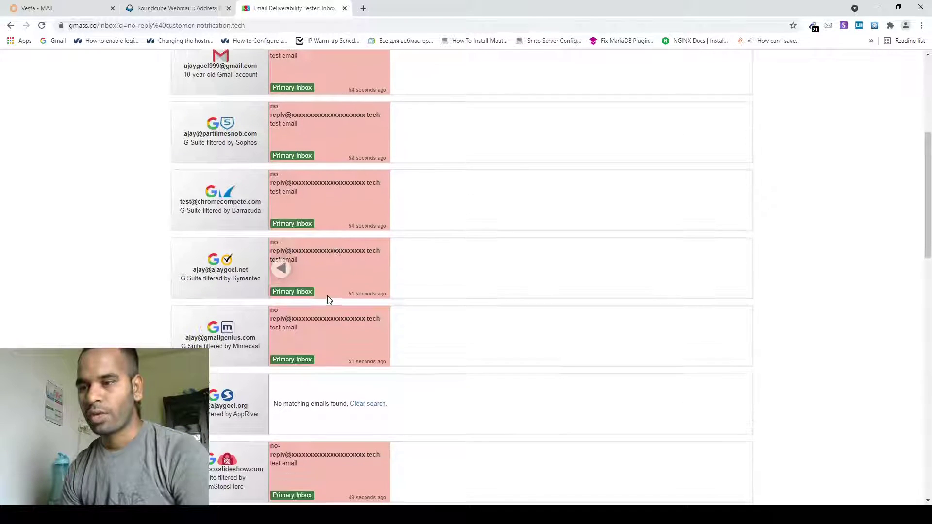
scroll(320, 395, "down", 6)
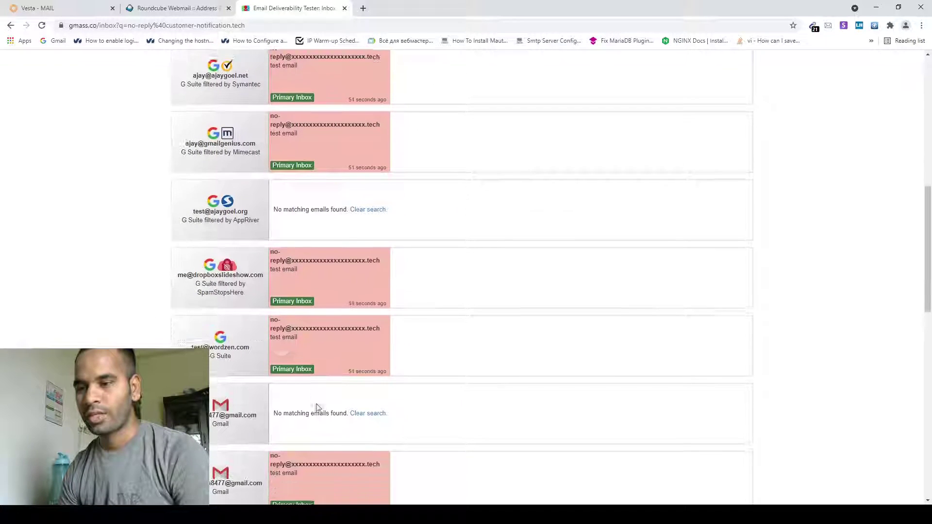
scroll(323, 420, "down", 6)
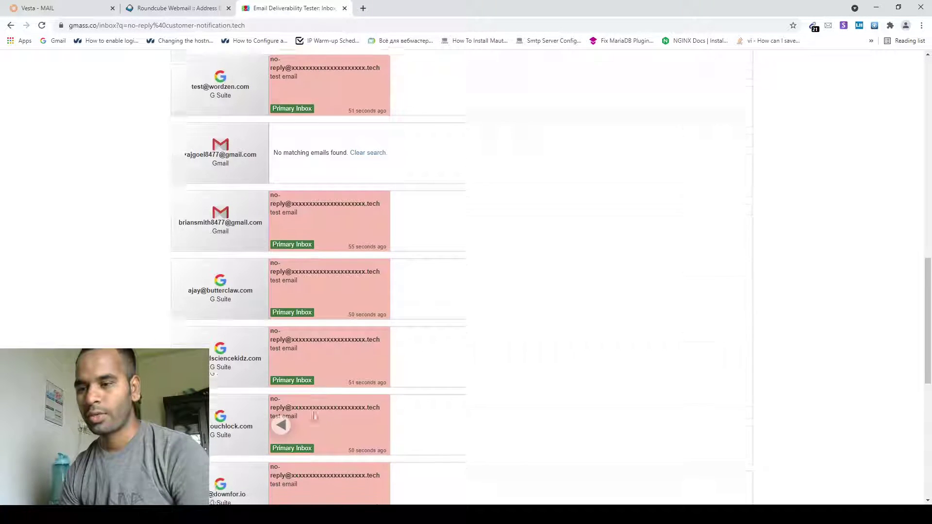
scroll(311, 426, "down", 5)
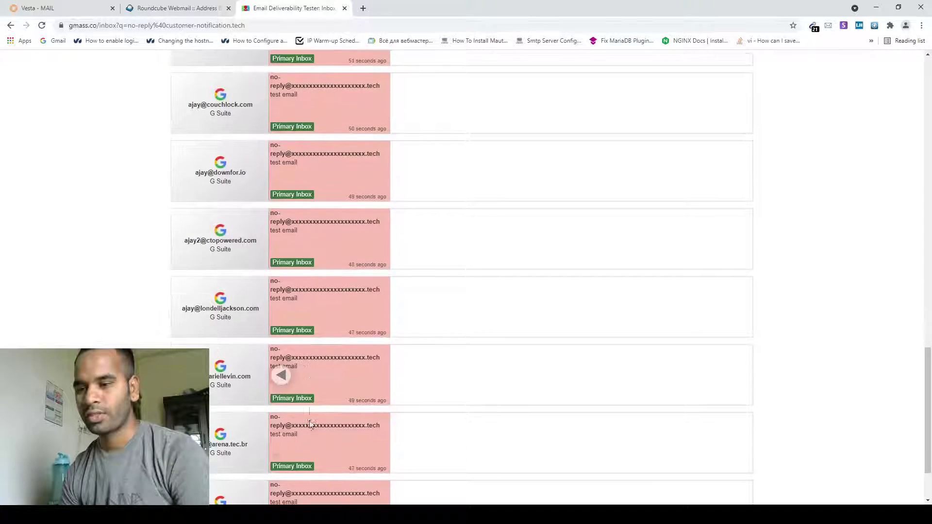
scroll(305, 418, "up", 11)
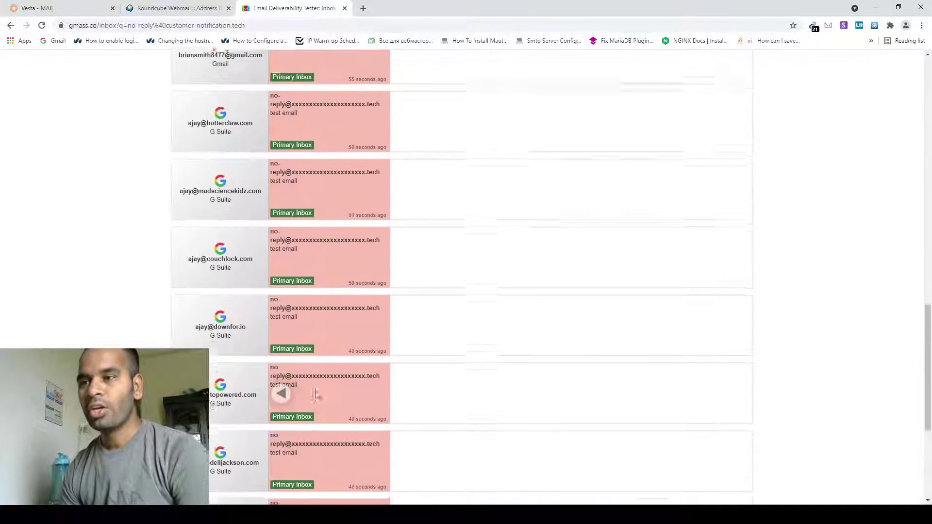
scroll(335, 292, "up", 7)
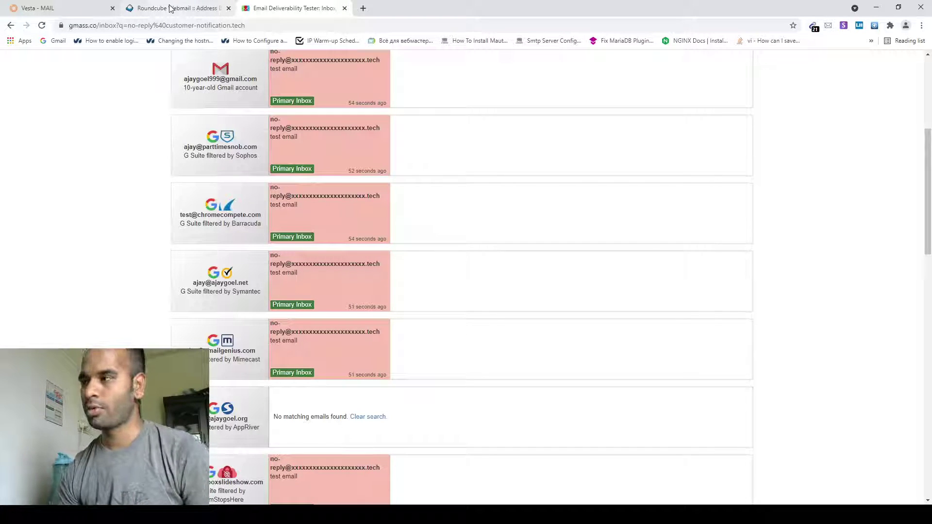
scroll(814, 249, "up", 5)
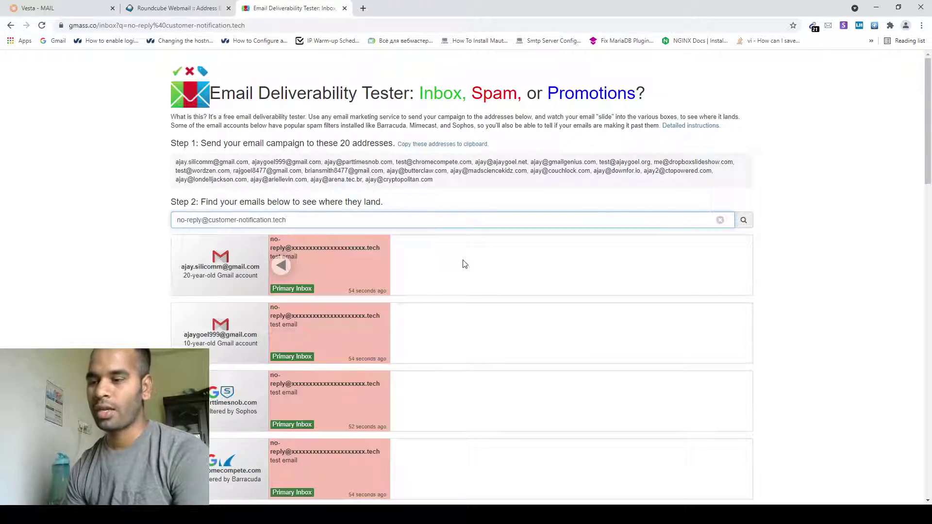
scroll(407, 316, "down", 10)
scroll(403, 318, "up", 3)
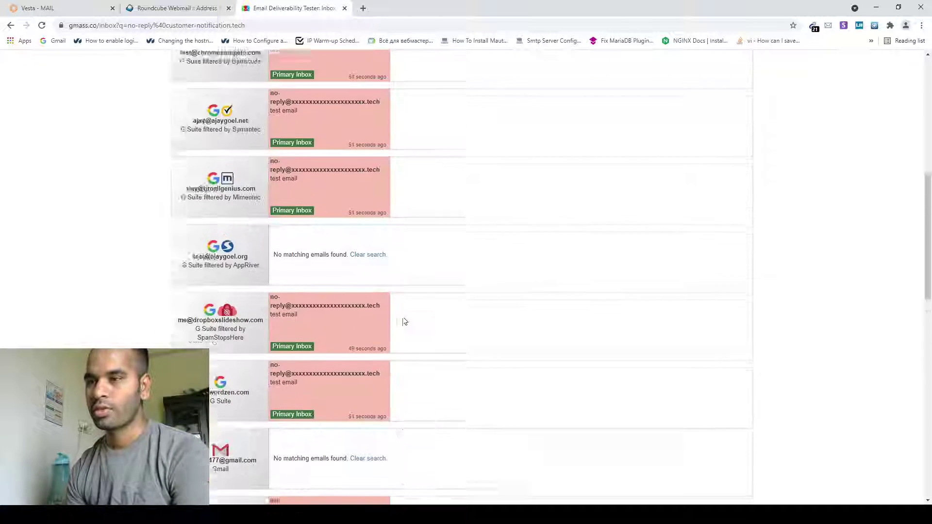
scroll(406, 320, "up", 8)
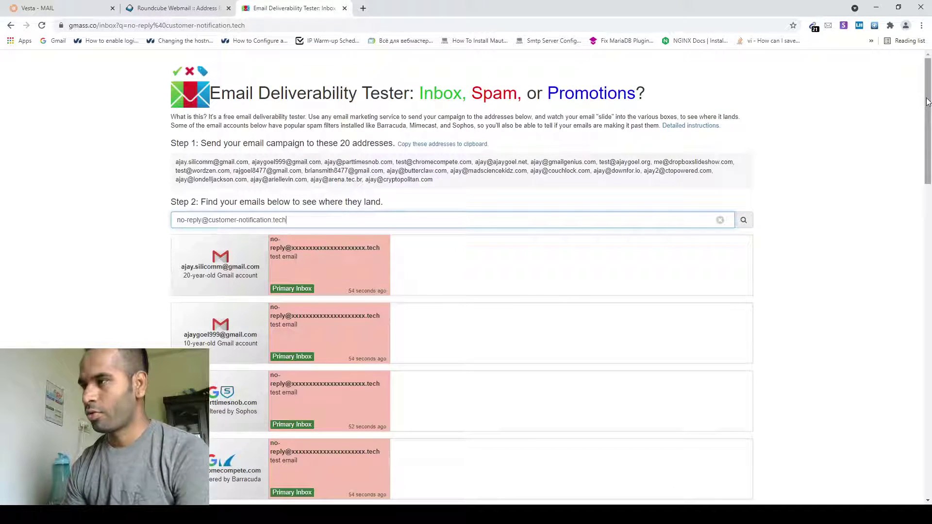
left_click_drag(927, 102, 927, 108)
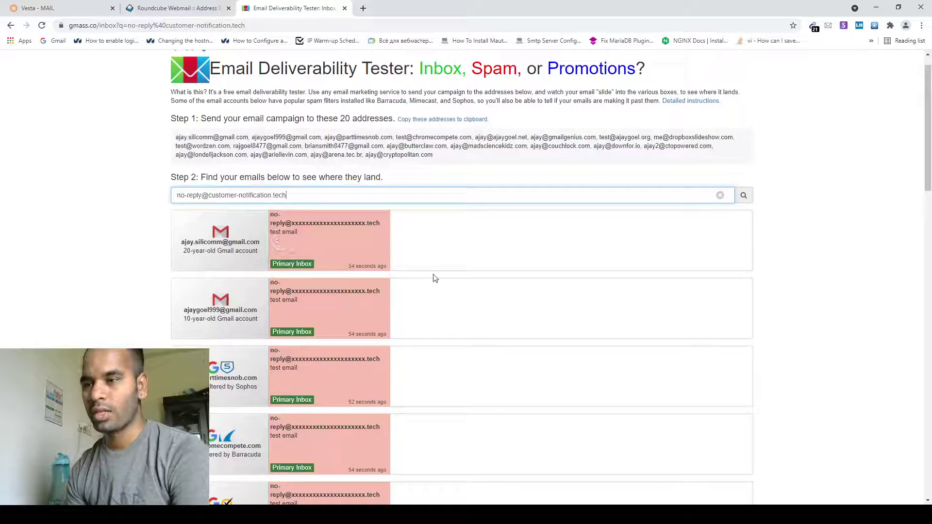
scroll(436, 275, "left", 3)
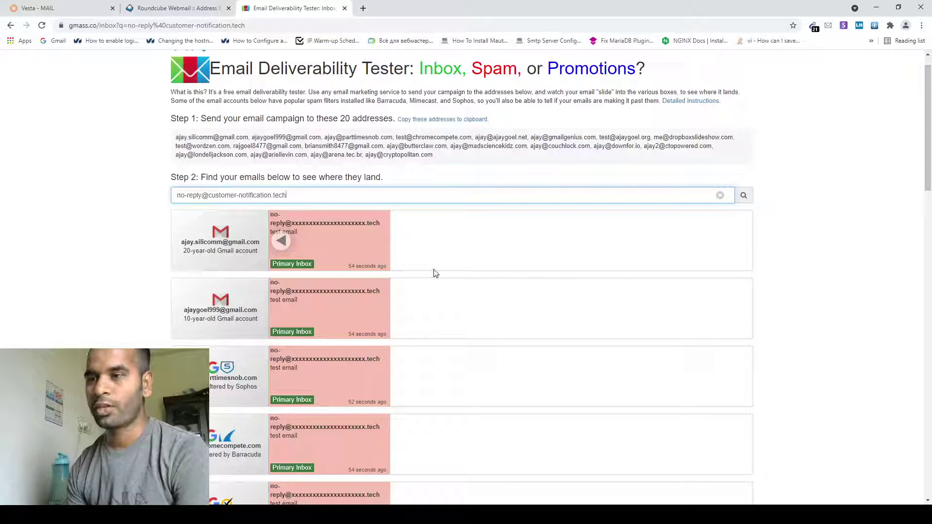
scroll(568, 284, "down", 1)
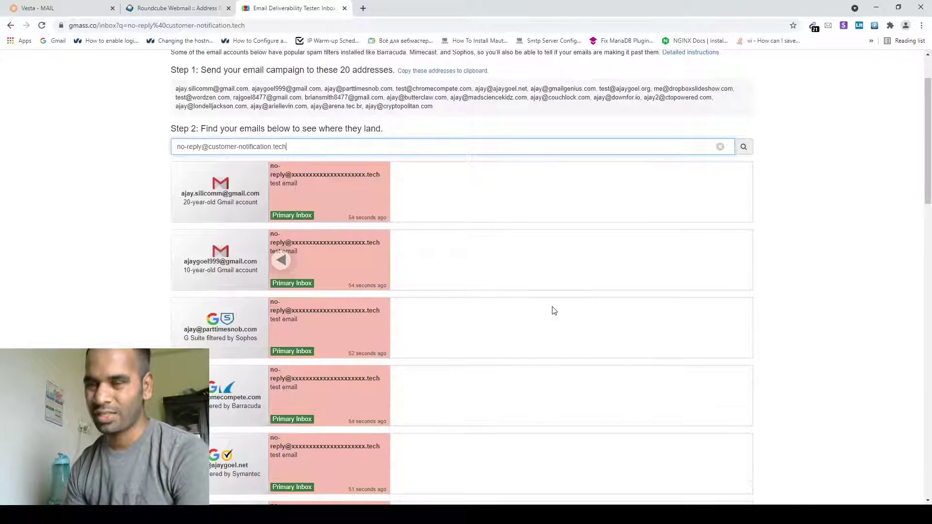
scroll(442, 276, "up", 2)
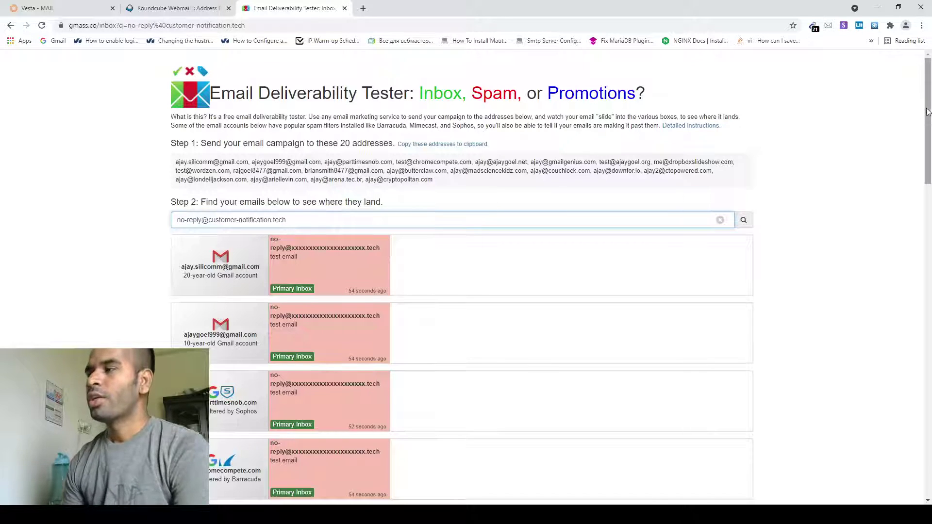
left_click_drag(928, 116, 929, 178)
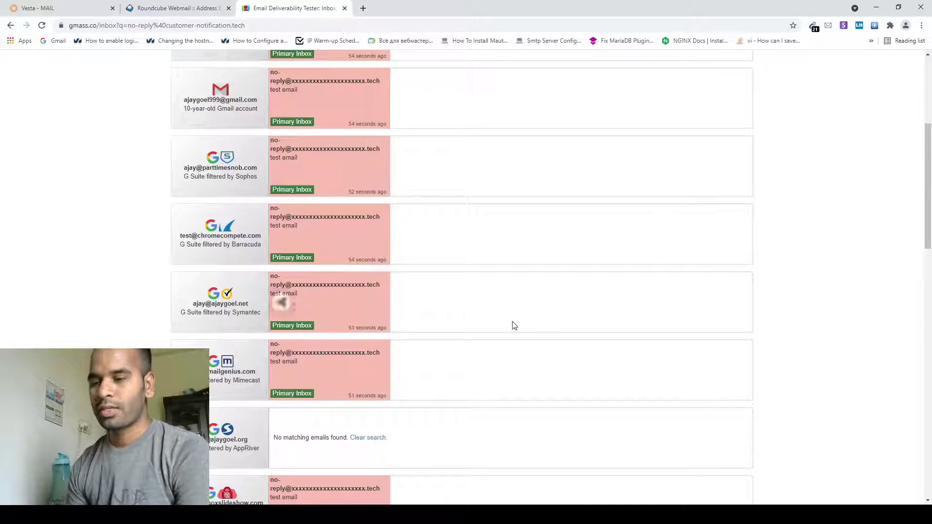
scroll(322, 328, "down", 4)
scroll(321, 337, "down", 12)
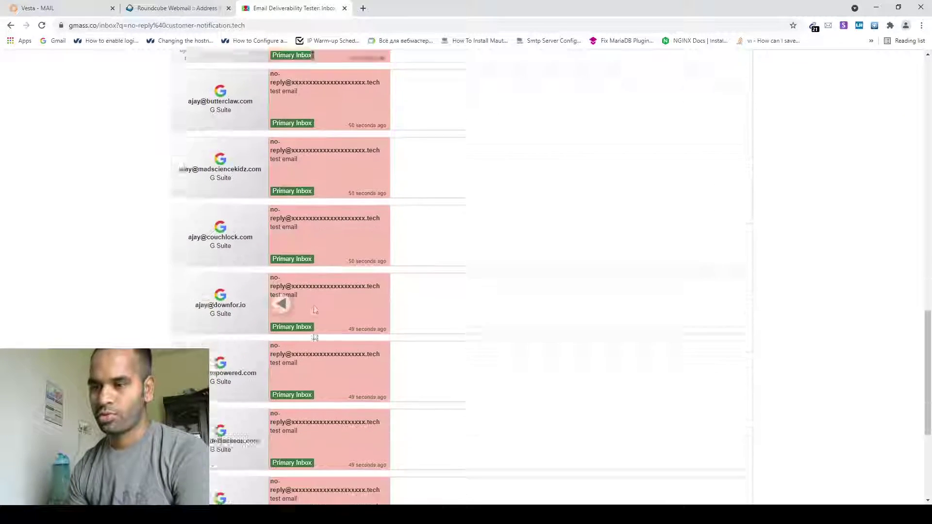